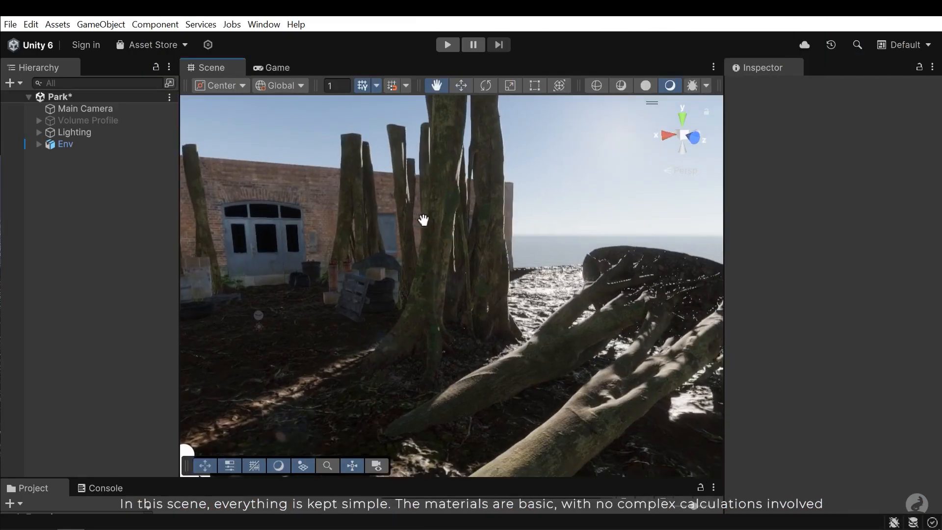
Try rotating the Sun light in the Lighting group, and undo the rotations
{"action": "right_click_drag", "start_coordinate": [423, 220], "coordinate": [289, 310]}
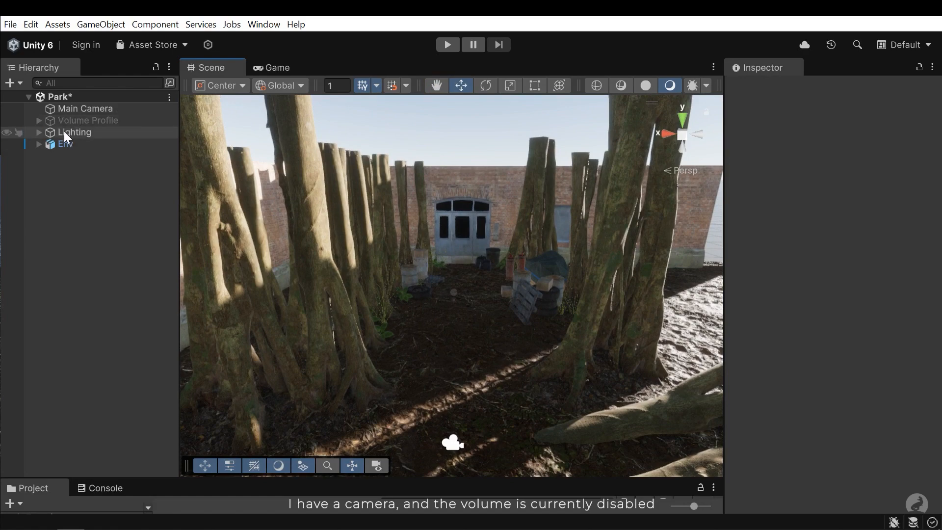
{"action": "left_click", "coordinate": [39, 132]}
{"action": "left_click", "coordinate": [74, 143]}
{"action": "right_click_drag", "start_coordinate": [390, 234], "coordinate": [488, 326]}
{"action": "key", "text": "e"}
{"action": "left_click_drag", "start_coordinate": [354, 319], "coordinate": [470, 290]}
{"action": "left_click_drag", "start_coordinate": [386, 317], "coordinate": [736, 261]}
{"action": "key", "text": "ctrl+z"}
{"action": "key", "text": "ctrl+z"}
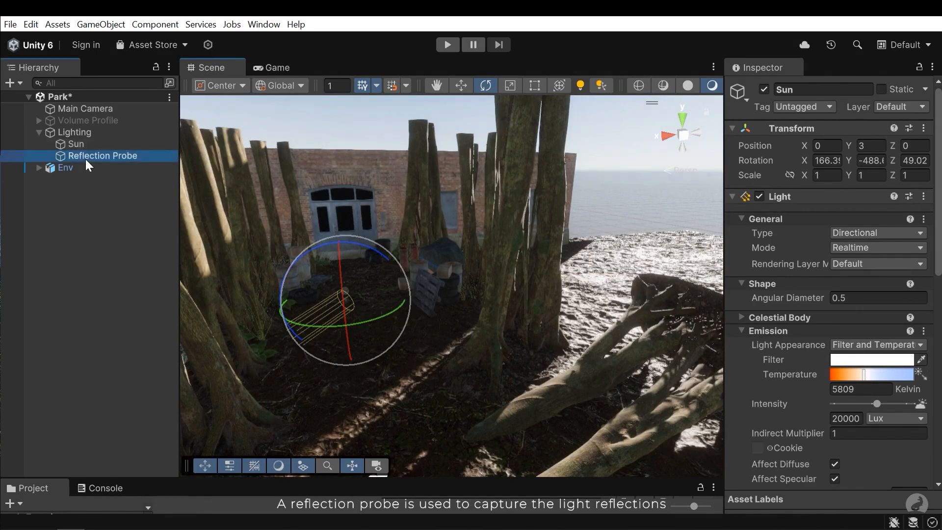
Examine the Reflection Probe in the Lighting group and the models contained in the Env prefab
{"action": "left_click", "coordinate": [85, 159]}
{"action": "left_click_drag", "start_coordinate": [412, 257], "coordinate": [411, 386], "text": "alt"}
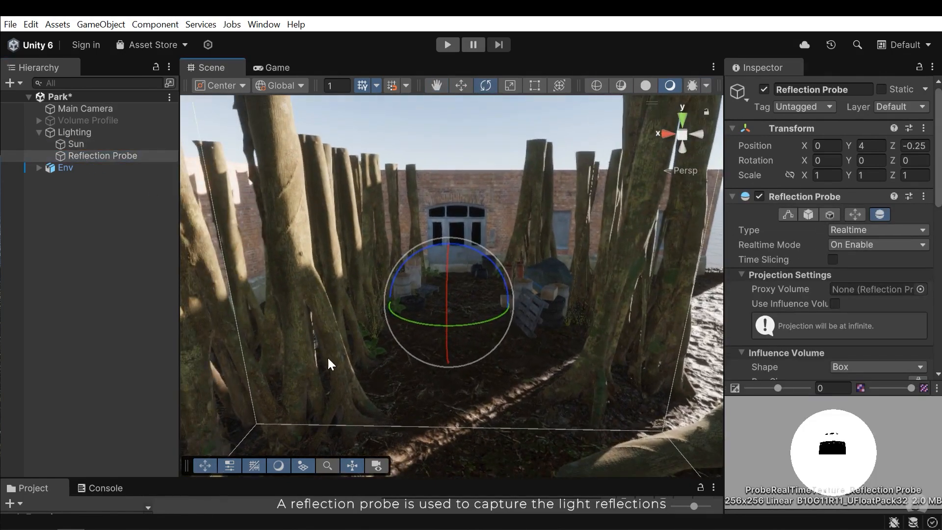
{"action": "left_click", "coordinate": [40, 205]}
{"action": "left_click", "coordinate": [39, 132]}
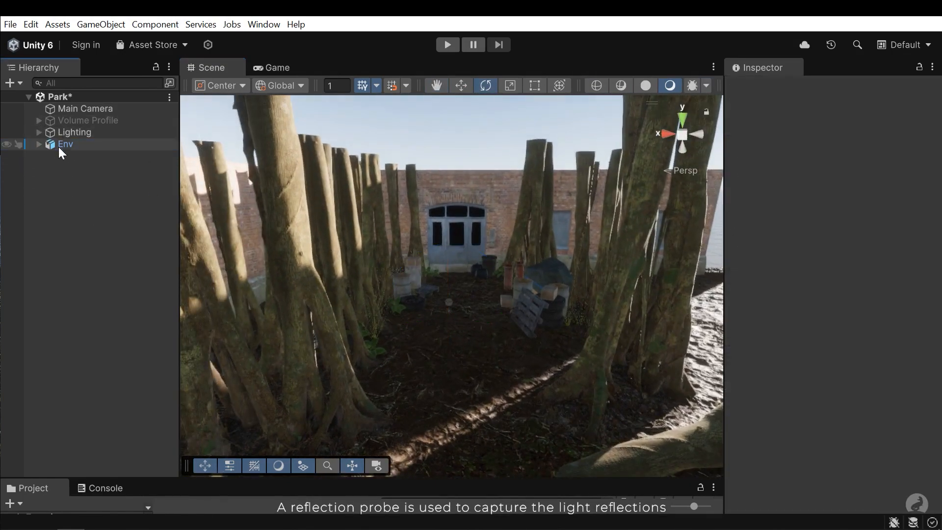
{"action": "left_click", "coordinate": [41, 146]}
{"action": "left_click", "coordinate": [39, 145]}
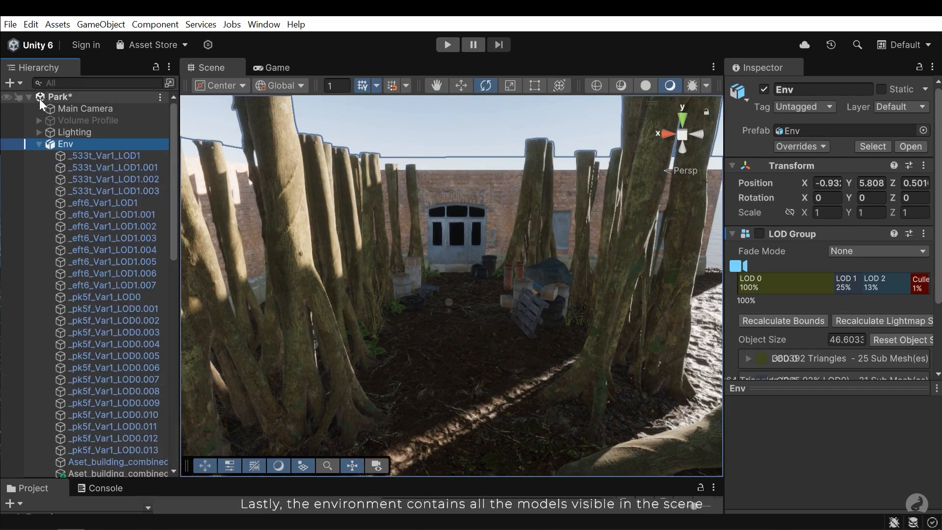
{"action": "left_click", "coordinate": [38, 145]}
{"action": "left_click", "coordinate": [467, 298]}
{"action": "mouse_move", "coordinate": [466, 299]}
{"action": "middle_mouse_down"}
{"action": "mouse_move", "coordinate": [429, 259]}
{"action": "mouse_move", "coordinate": [462, 293]}
{"action": "middle_mouse_up"}
{"action": "right_click_drag", "start_coordinate": [462, 293], "coordinate": [372, 164]}
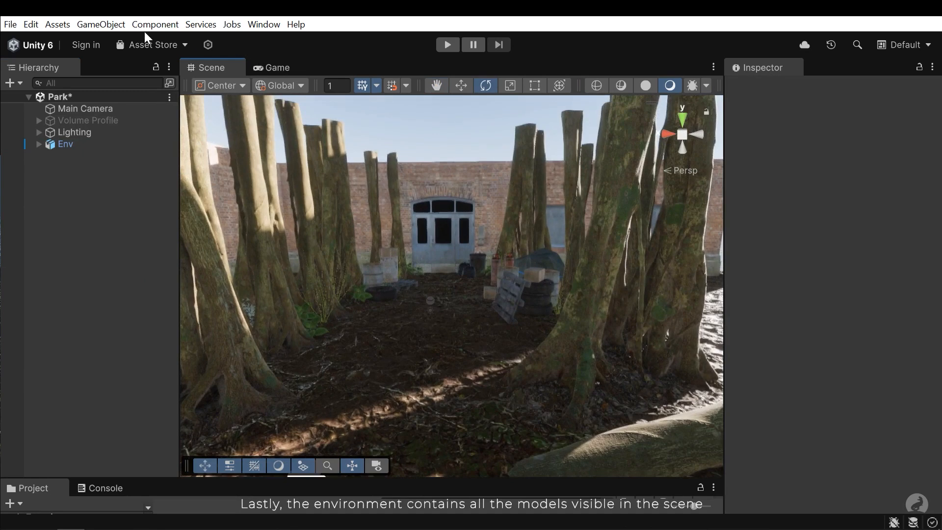
Add a Global Volume to the Park scene and rename it RealisticVolume
{"action": "left_click", "coordinate": [101, 25]}
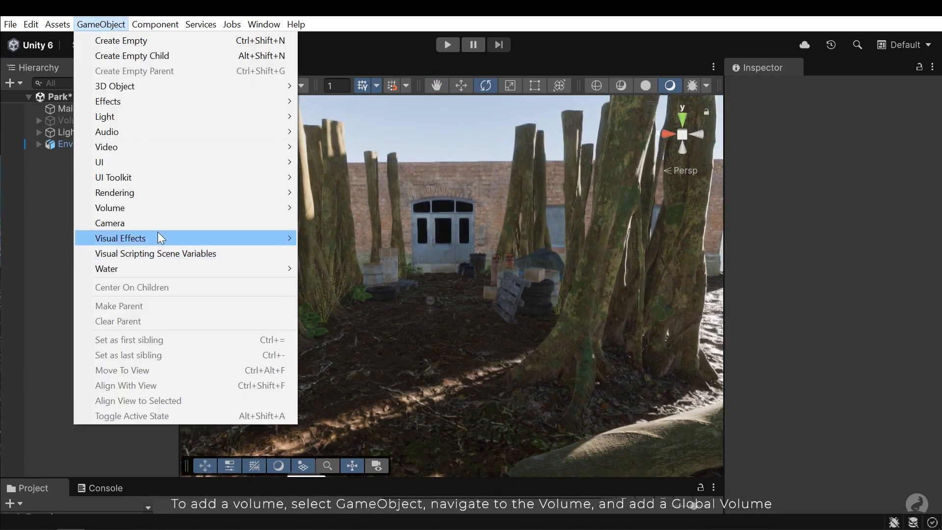
{"action": "mouse_move", "coordinate": [150, 208]}
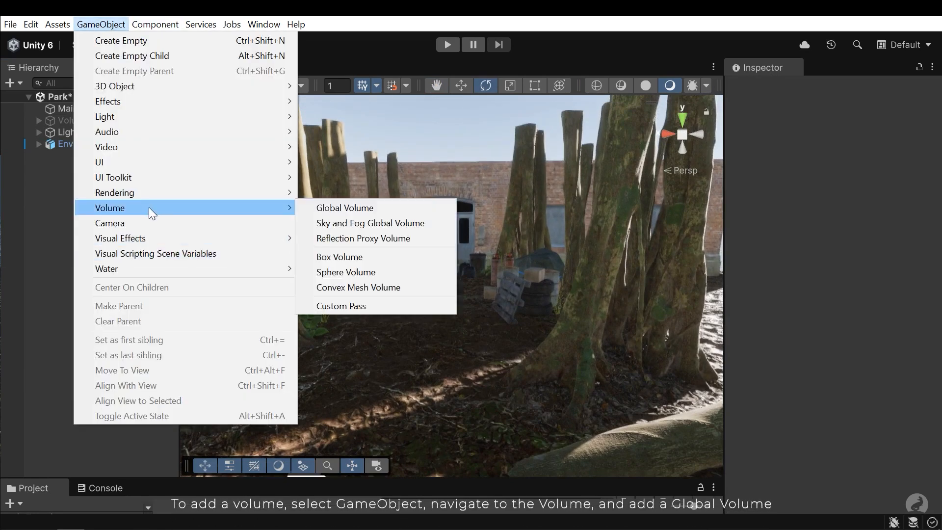
{"action": "left_click", "coordinate": [358, 208]}
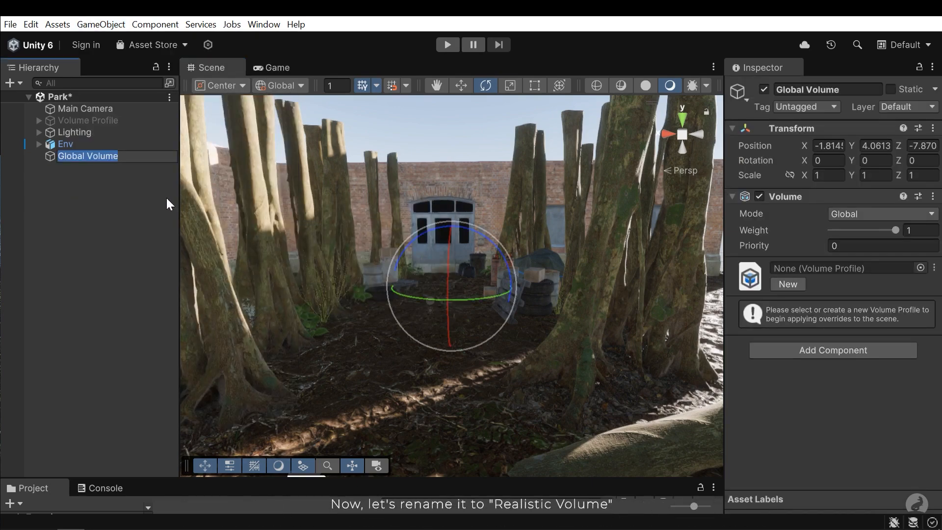
{"action": "key", "text": "BackSpace"}
{"action": "type", "text": "Reli"}
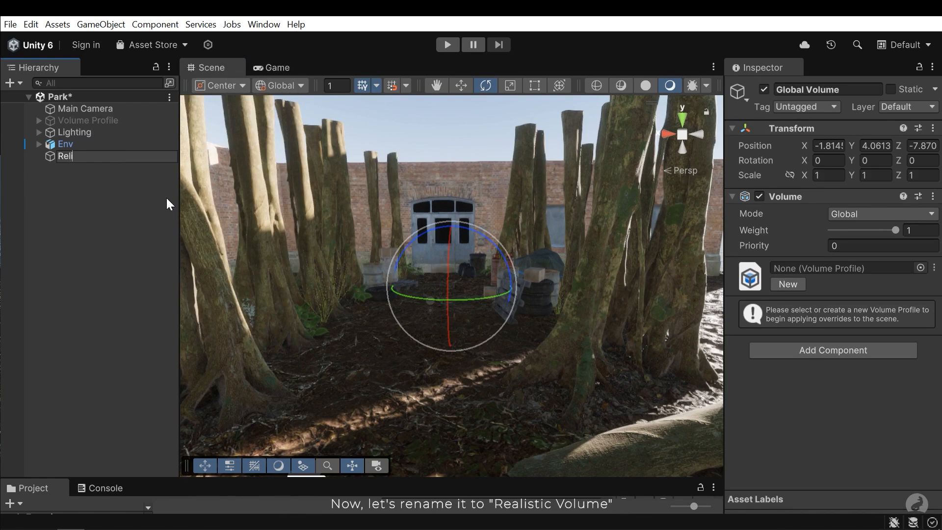
{"action": "key", "text": "BackSpace"}
{"action": "key", "text": "BackSpace"}
{"action": "type", "text": "alisticVolume"}
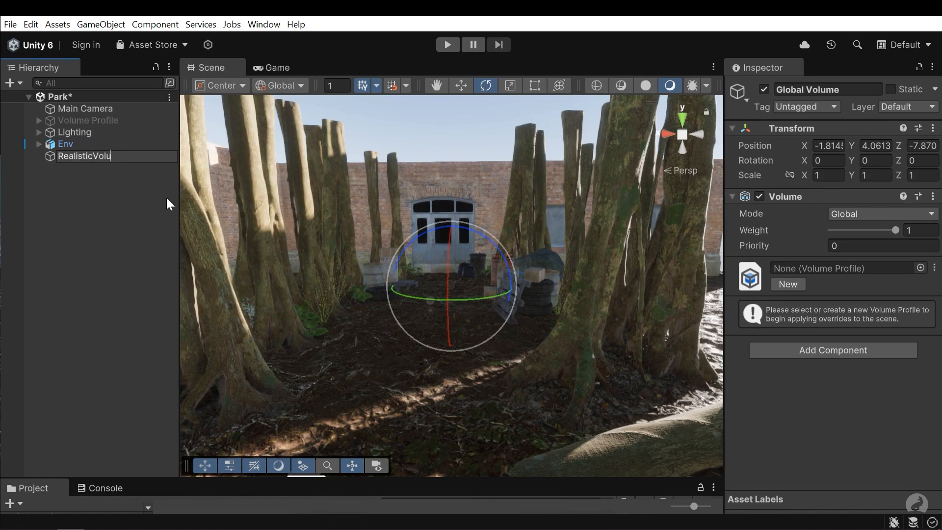
{"action": "key", "text": "Return"}
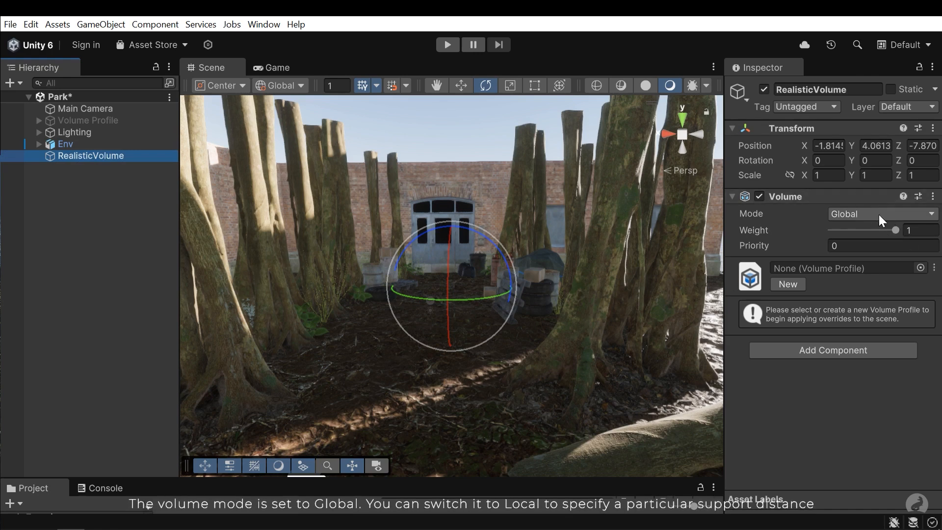
Try the Local mode on RealisticVolume, and switch it back to Global
{"action": "left_click", "coordinate": [845, 212]}
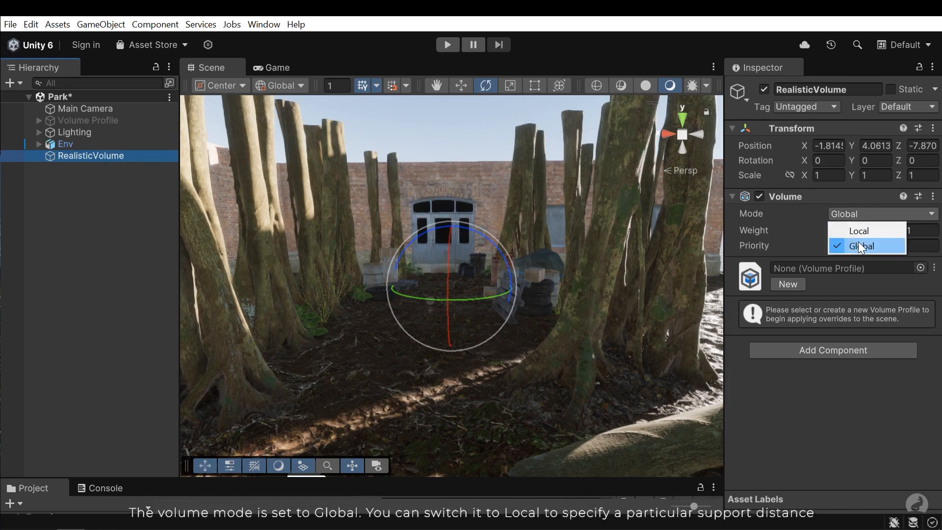
{"action": "left_click", "coordinate": [863, 232]}
{"action": "middle_click_drag", "start_coordinate": [493, 303], "coordinate": [506, 306]}
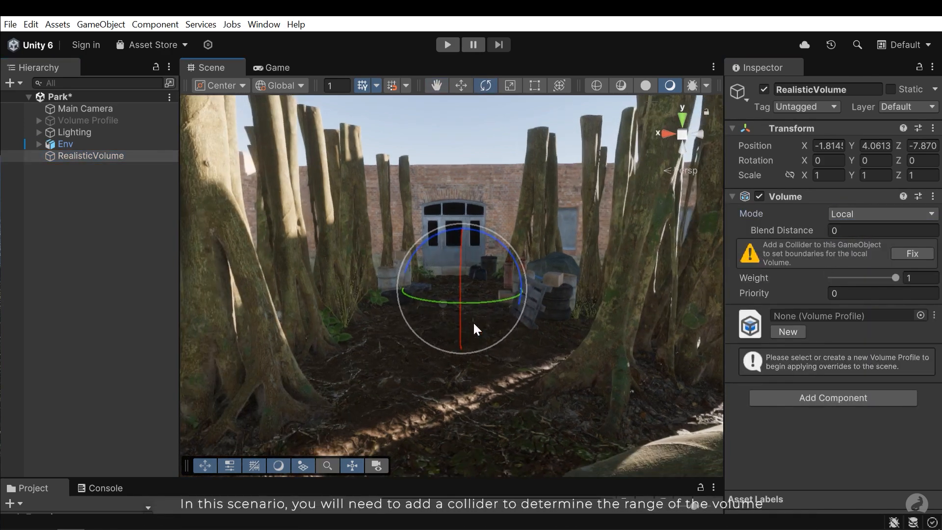
{"action": "left_click", "coordinate": [836, 214]}
{"action": "left_click", "coordinate": [839, 222]}
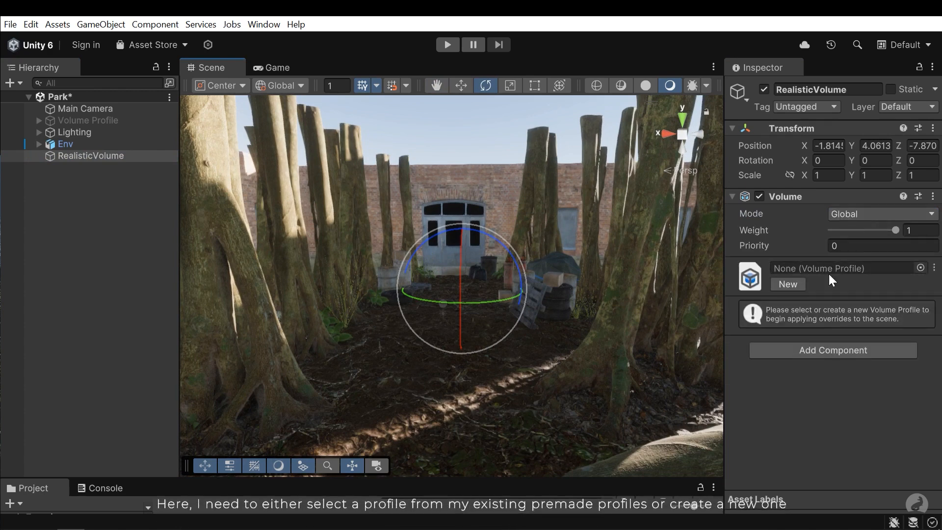
Browse the existing volume profiles without choosing one, and create a new profile for RealisticVolume
{"action": "left_click", "coordinate": [920, 268]}
{"action": "scroll", "coordinate": [802, 231], "scroll_direction": "down", "scroll_amount": 1}
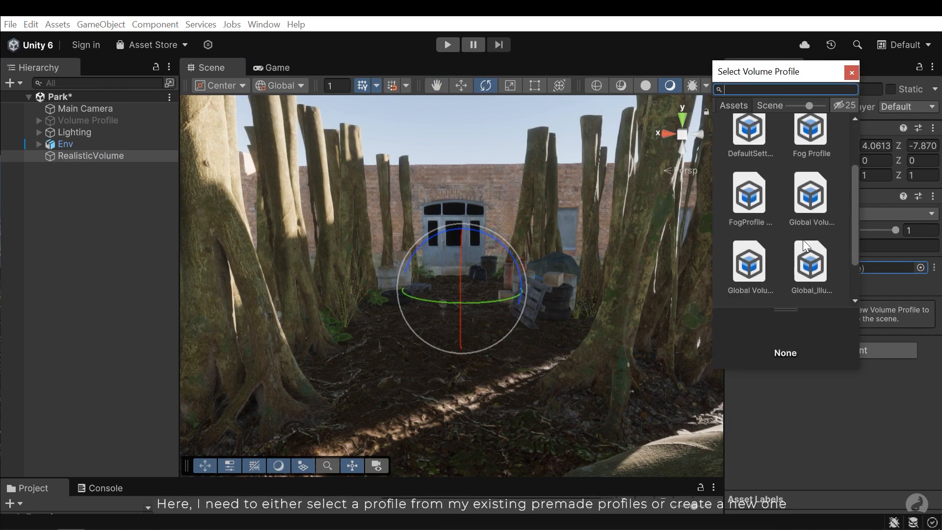
{"action": "left_click", "coordinate": [856, 72]}
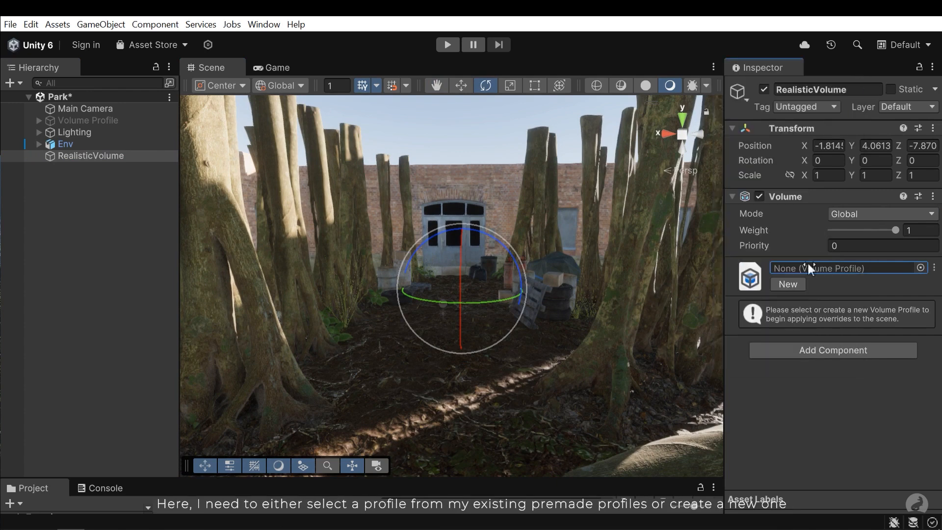
{"action": "left_click", "coordinate": [791, 285]}
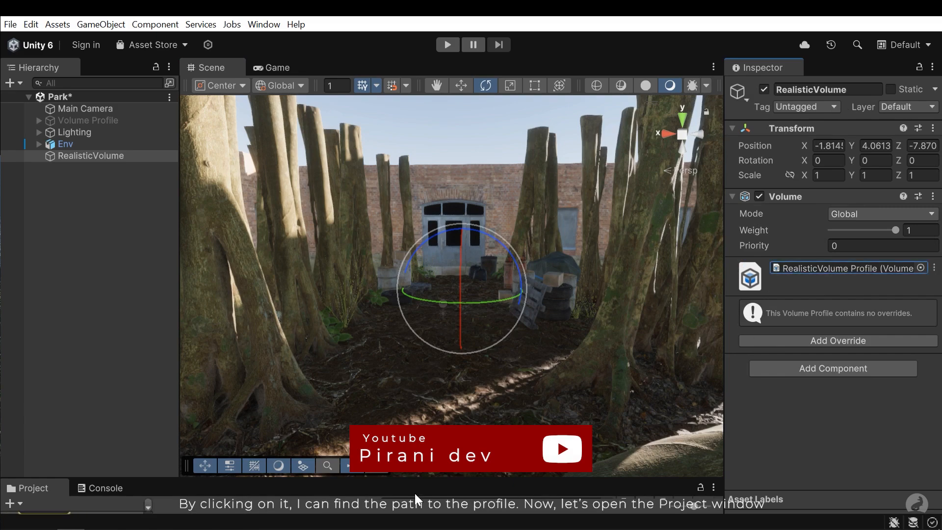
Locate the RealisticVolume profile asset in the Park folder and assign it again to the RealisticVolume object
{"action": "left_click_drag", "start_coordinate": [419, 480], "coordinate": [432, 297]}
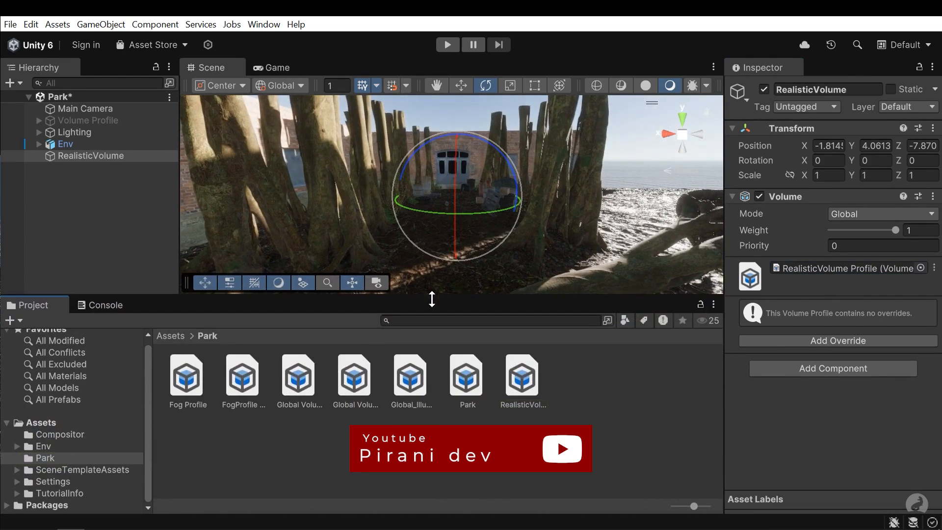
{"action": "left_click", "coordinate": [867, 269]}
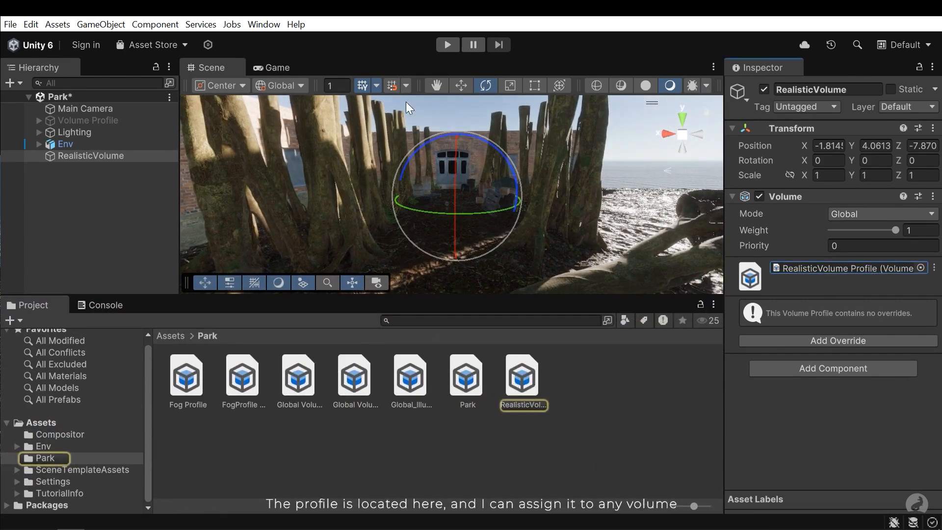
{"action": "left_click_drag", "start_coordinate": [524, 379], "coordinate": [825, 268]}
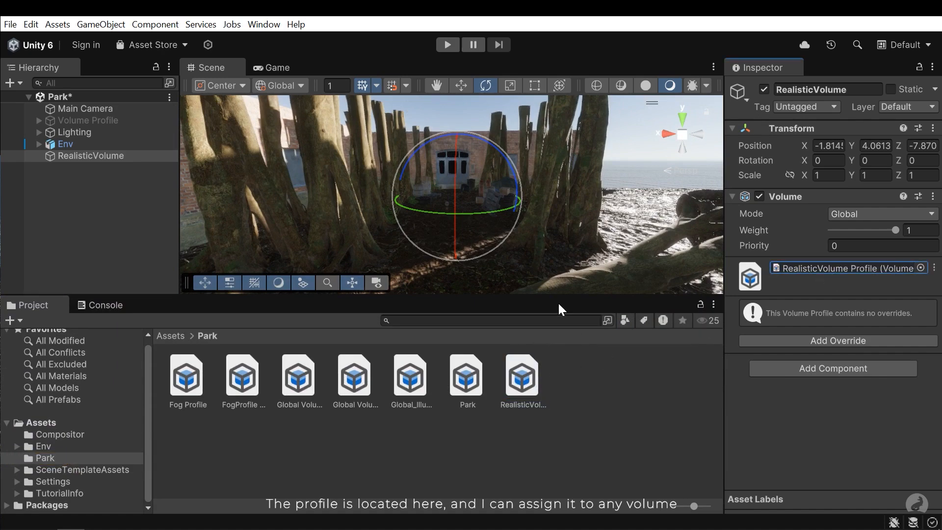
{"action": "left_click_drag", "start_coordinate": [558, 294], "coordinate": [553, 515]}
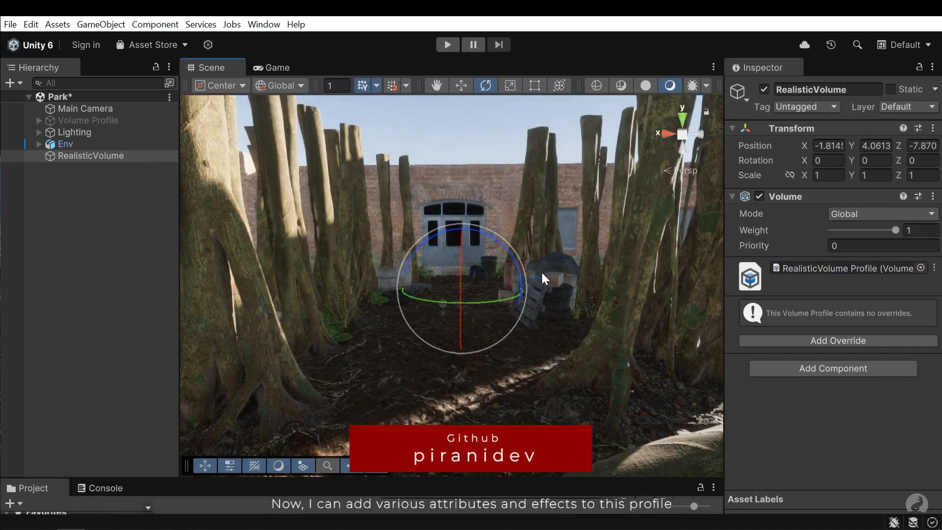
Add an Exposure override to the RealisticVolume profile
{"action": "right_click_drag", "start_coordinate": [555, 332], "coordinate": [531, 307]}
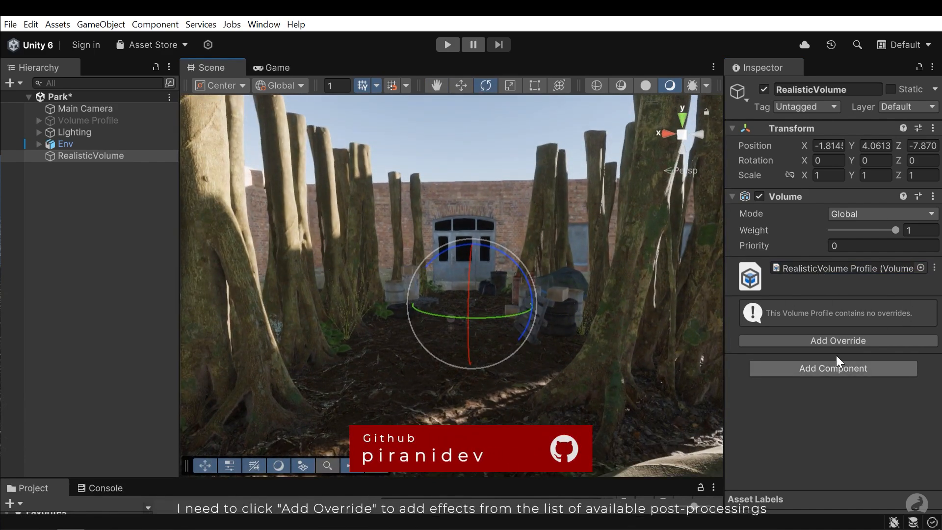
{"action": "left_click", "coordinate": [836, 340]}
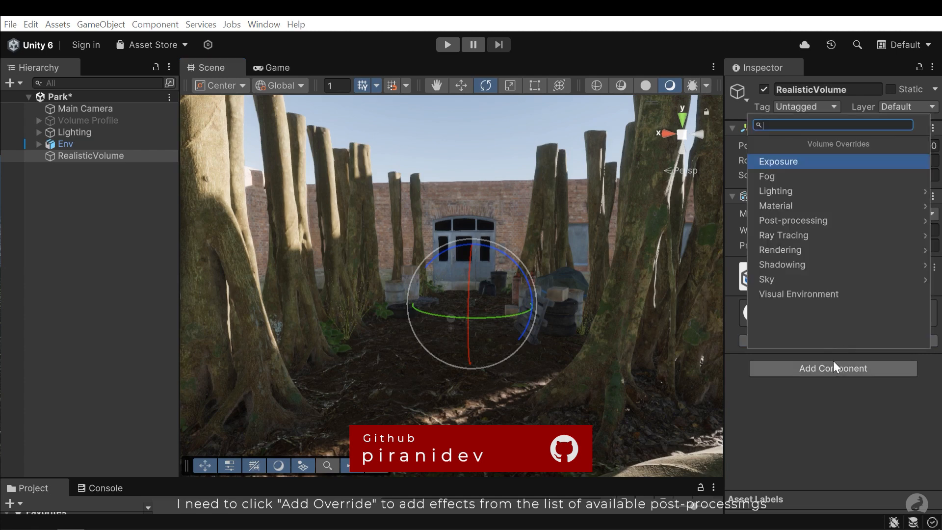
{"action": "left_click", "coordinate": [834, 362]}
{"action": "left_click", "coordinate": [834, 340]}
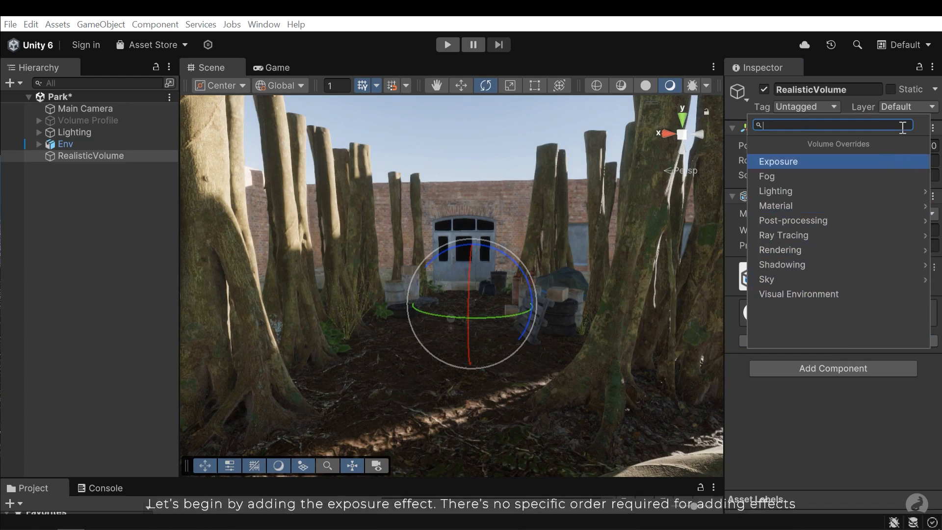
{"action": "left_click", "coordinate": [787, 162]}
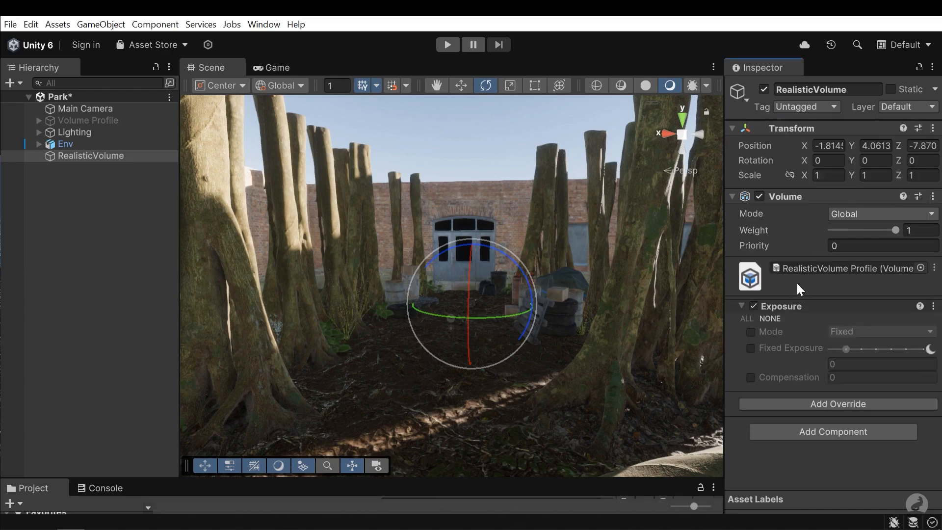
Enable the Exposure override's Mode as Fixed, and enable Fixed Exposure with a value of about 6.34
{"action": "right_click_drag", "start_coordinate": [440, 334], "coordinate": [588, 331]}
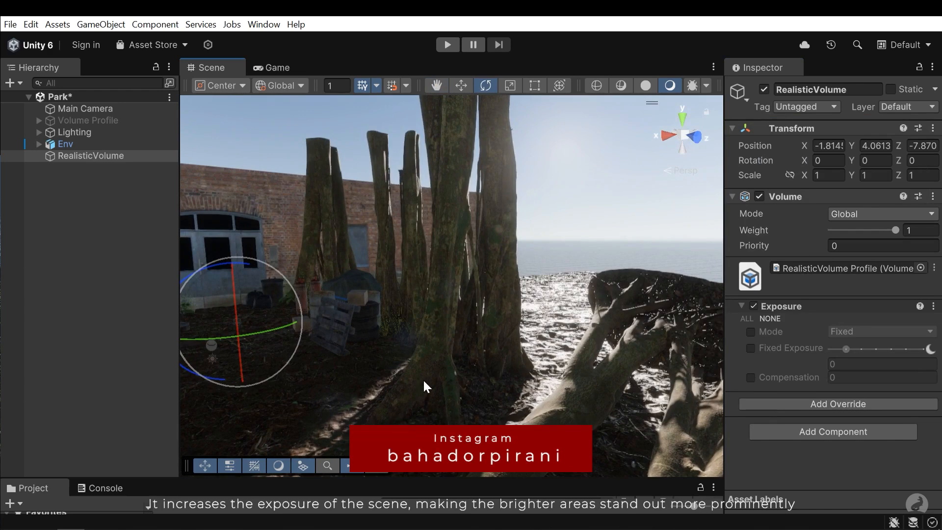
{"action": "left_click", "coordinate": [750, 332]}
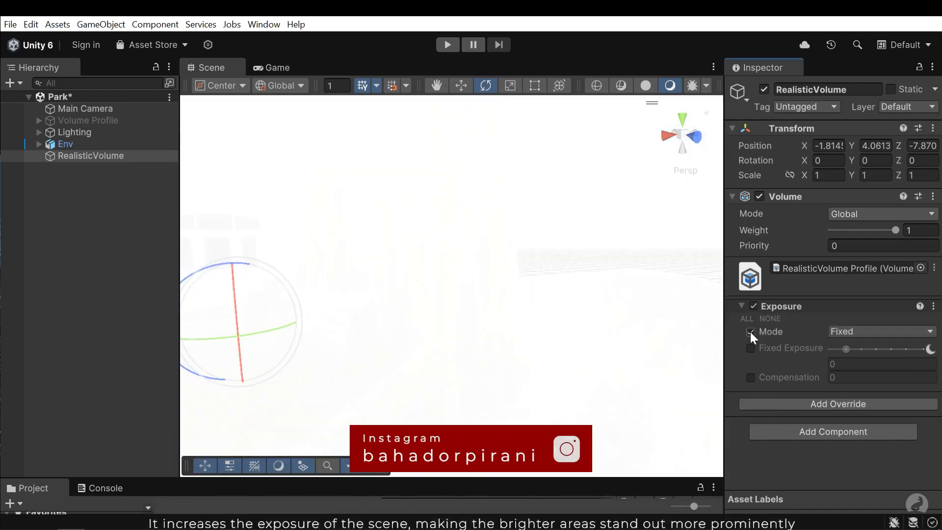
{"action": "right_click_drag", "start_coordinate": [503, 375], "coordinate": [459, 385]}
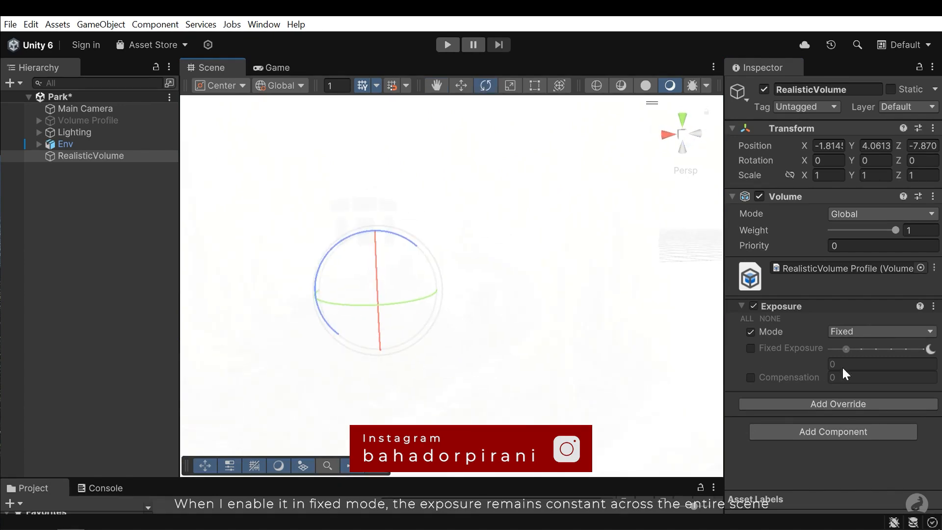
{"action": "left_click", "coordinate": [751, 348]}
{"action": "left_click_drag", "start_coordinate": [848, 348], "coordinate": [878, 352]}
{"action": "right_click_drag", "start_coordinate": [613, 343], "coordinate": [366, 328]}
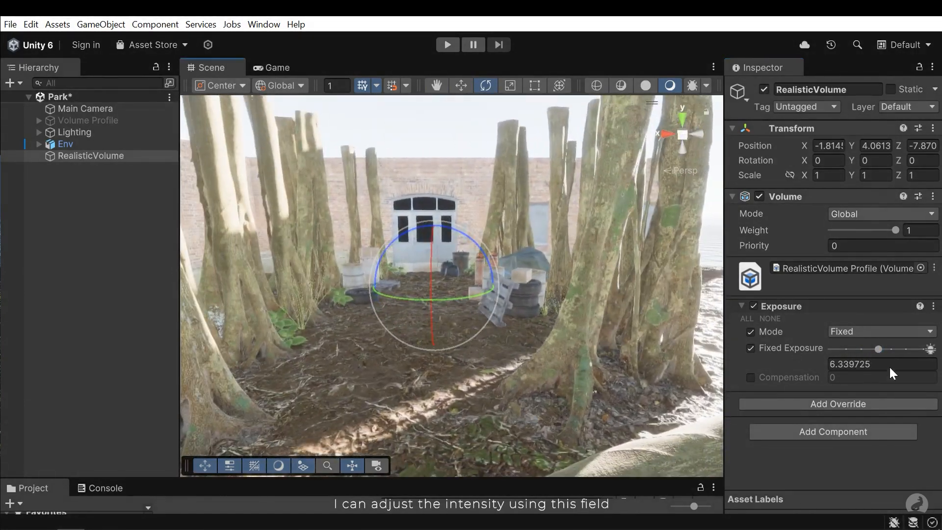
Set the Exposure mode to Automatic and examine its effect on the bright and dark areas of the scene
{"action": "left_click", "coordinate": [858, 333]}
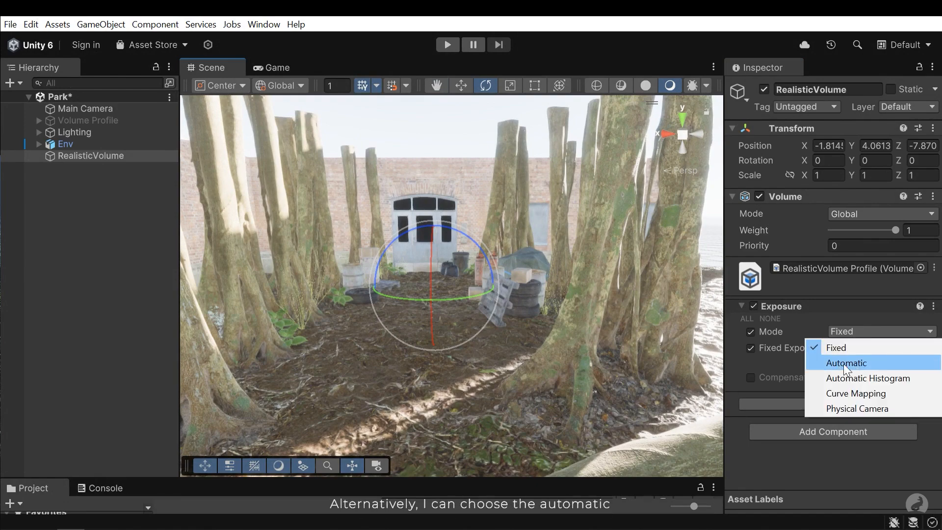
{"action": "left_click", "coordinate": [871, 366]}
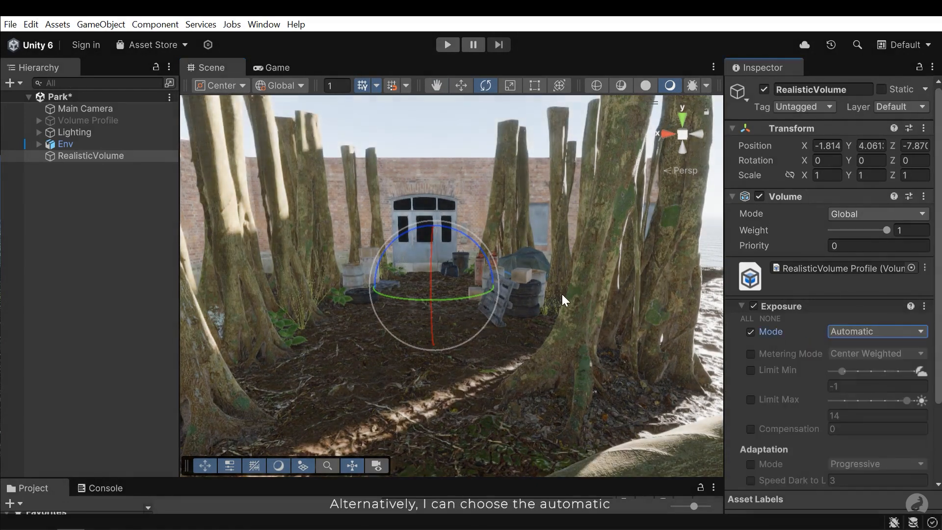
{"action": "key", "text": "q"}
{"action": "right_click_drag", "start_coordinate": [538, 299], "coordinate": [706, 281]}
{"action": "key", "text": "w"}
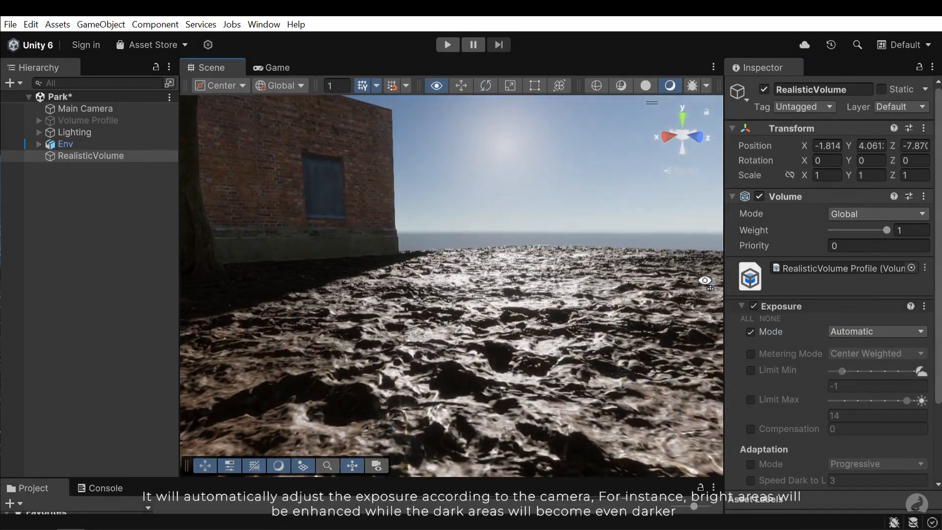
{"action": "key", "text": "s"}
{"action": "right_click_drag", "start_coordinate": [483, 293], "coordinate": [483, 297]}
{"action": "right_click_drag", "start_coordinate": [384, 366], "coordinate": [301, 362]}
{"action": "right_click_drag", "start_coordinate": [488, 343], "coordinate": [533, 312]}
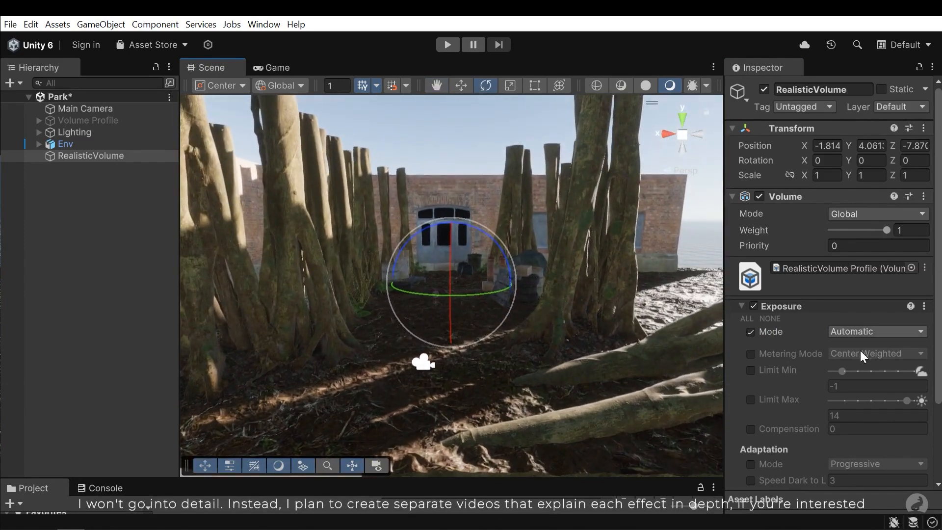
{"action": "scroll", "coordinate": [806, 354], "scroll_direction": "down", "scroll_amount": 5}
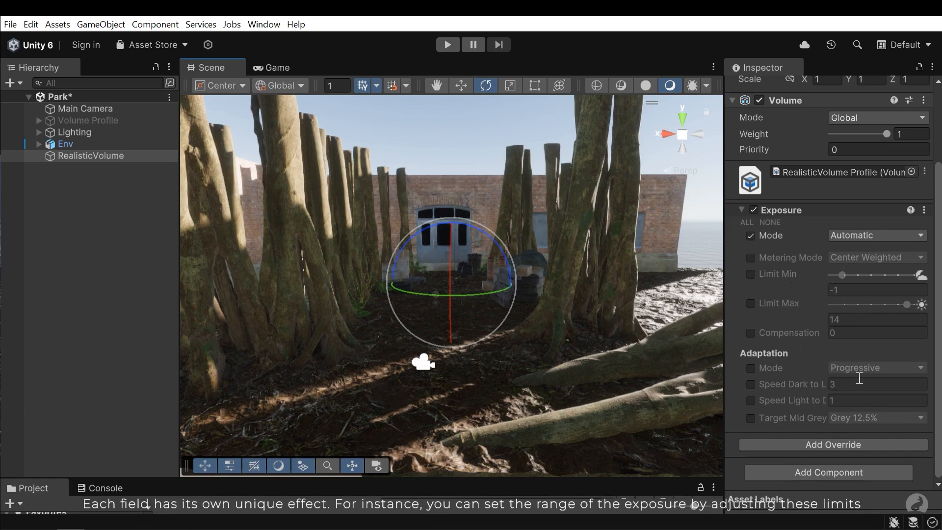
Try the Exposure override with Limit Min at -5 and Limit Max at 15, and undo both limits
{"action": "left_click", "coordinate": [752, 274]}
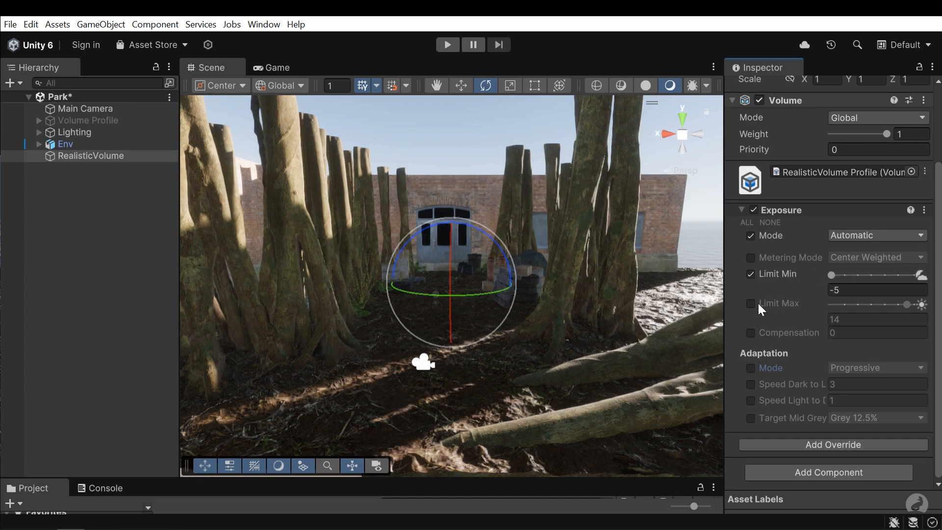
{"action": "left_click_drag", "start_coordinate": [907, 305], "coordinate": [912, 304]}
{"action": "right_click_drag", "start_coordinate": [616, 332], "coordinate": [686, 342]}
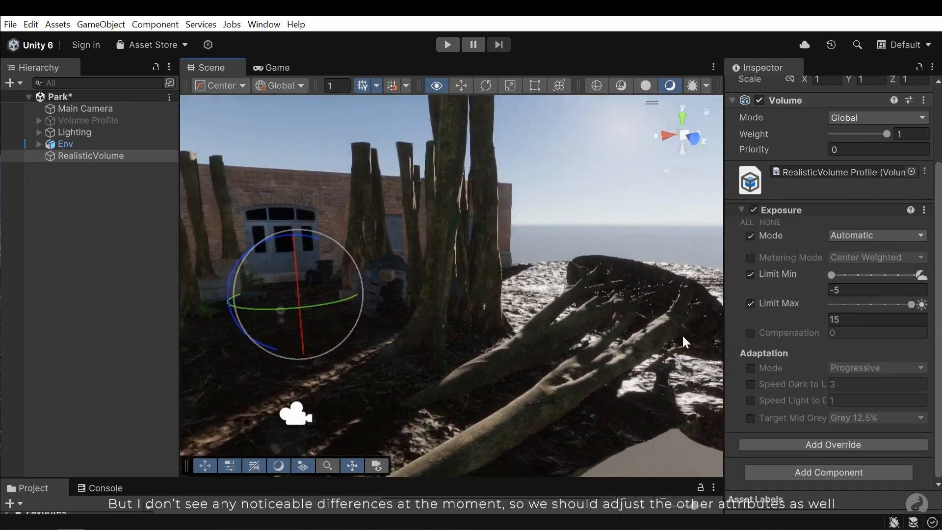
{"action": "key", "text": "ctrl+z"}
{"action": "key", "text": "ctrl+z"}
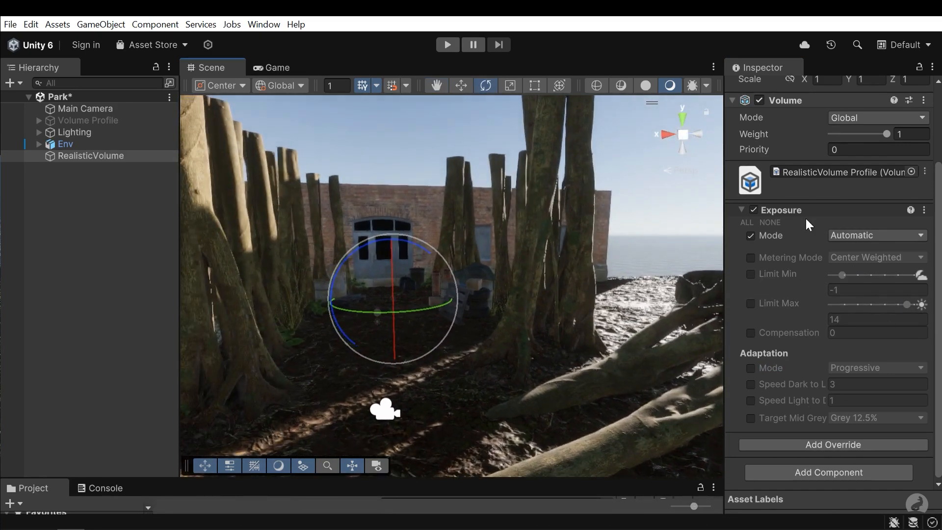
Collapse the Exposure settings and add a Fog override to the RealisticVolume profile
{"action": "left_click", "coordinate": [795, 210]}
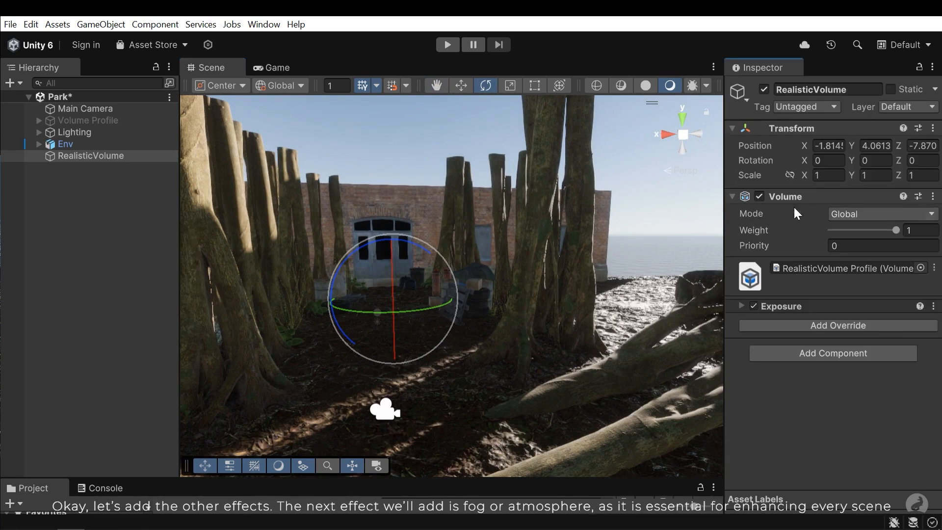
{"action": "left_click", "coordinate": [826, 326]}
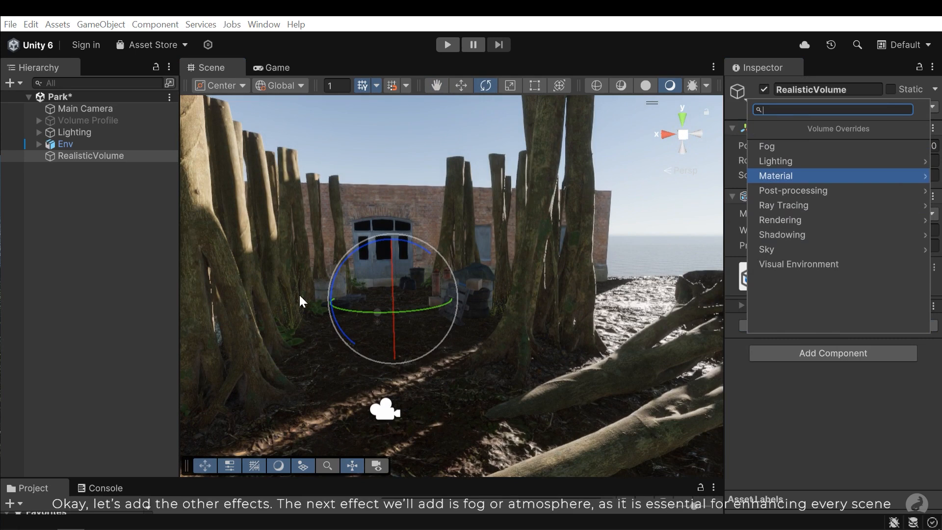
{"action": "left_click", "coordinate": [800, 145]}
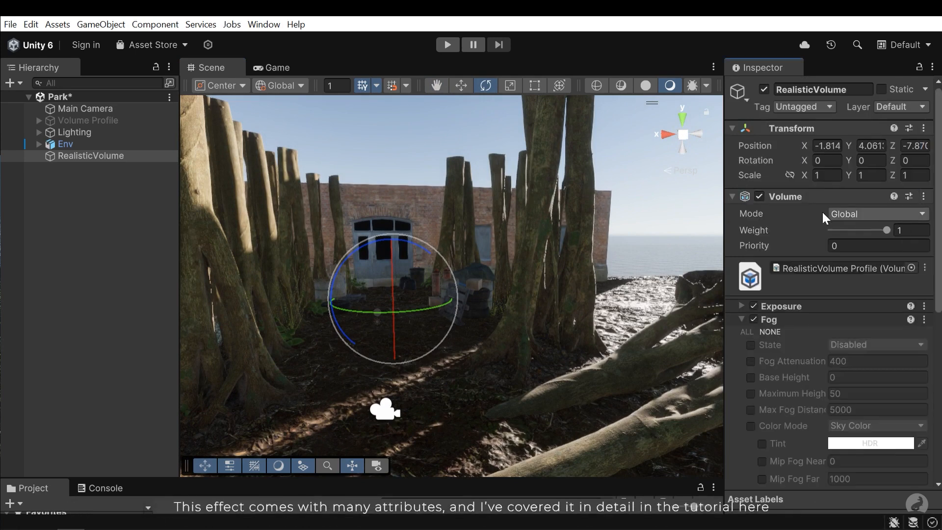
Review the Fog override's attributes and activate the fog by overriding State with Enabled
{"action": "scroll", "coordinate": [883, 314], "scroll_direction": "down", "scroll_amount": 3}
{"action": "scroll", "coordinate": [887, 316], "scroll_direction": "down", "scroll_amount": 5}
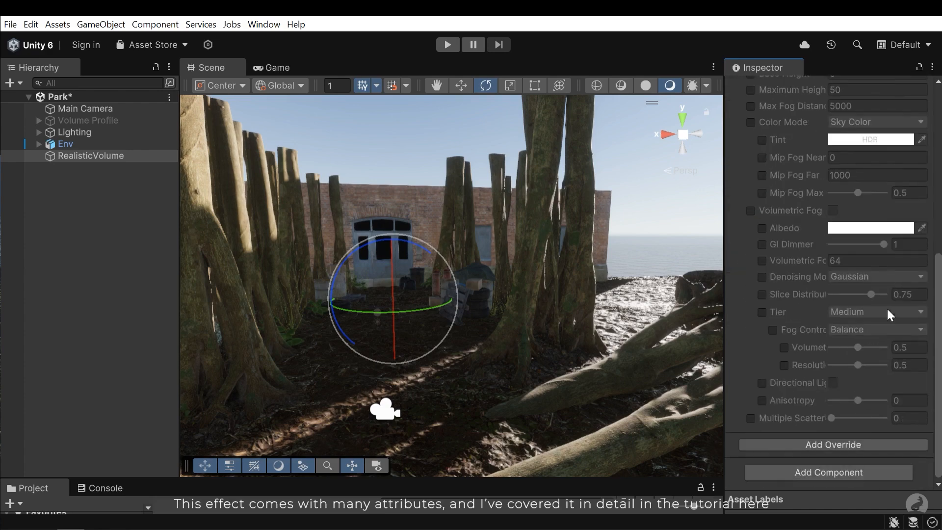
{"action": "scroll", "coordinate": [803, 200], "scroll_direction": "up", "scroll_amount": 3}
{"action": "scroll", "coordinate": [877, 280], "scroll_direction": "up", "scroll_amount": 2}
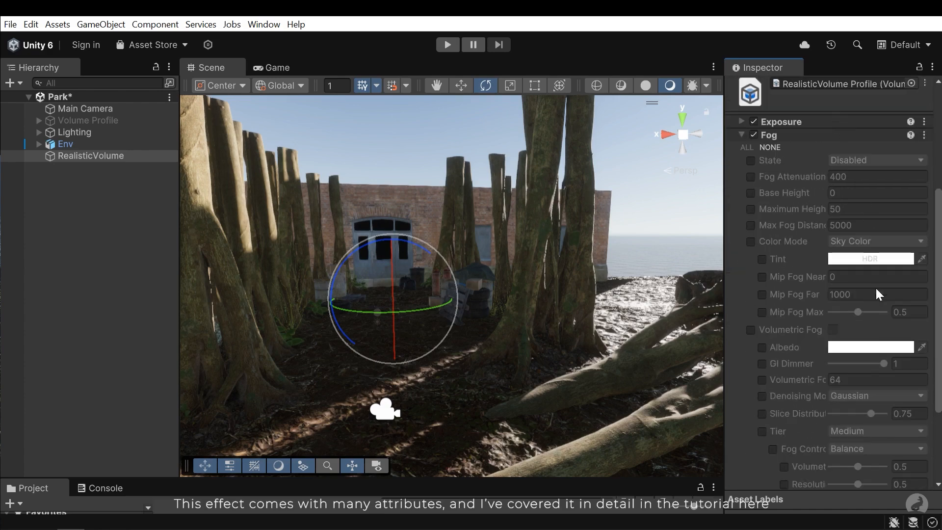
{"action": "scroll", "coordinate": [873, 373], "scroll_direction": "down", "scroll_amount": 5}
{"action": "scroll", "coordinate": [815, 185], "scroll_direction": "up", "scroll_amount": 4}
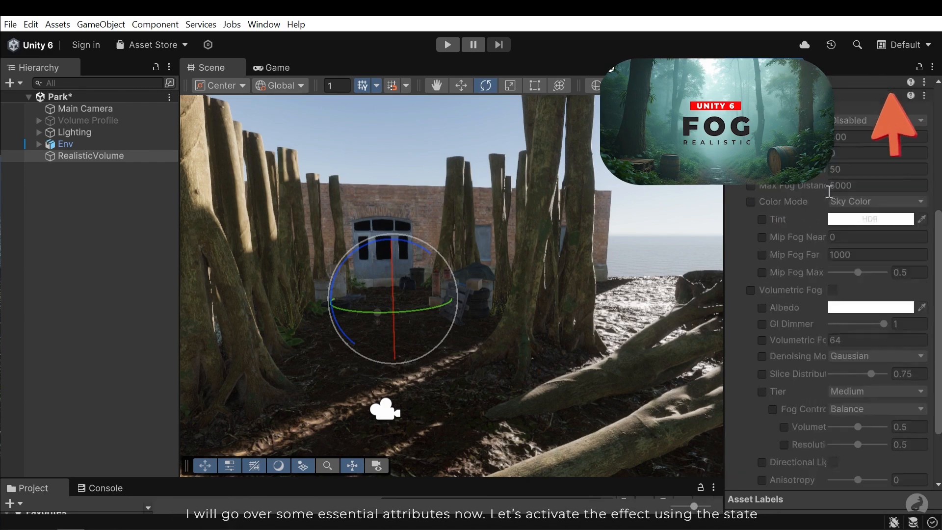
{"action": "key", "text": "w"}
{"action": "right_click_drag", "start_coordinate": [469, 362], "coordinate": [502, 366]}
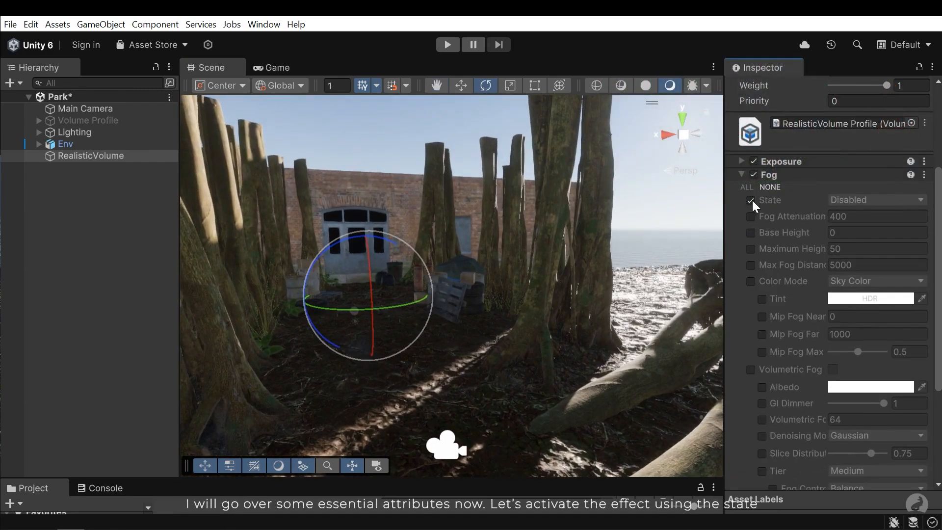
{"action": "left_click", "coordinate": [751, 200]}
{"action": "left_click", "coordinate": [865, 200]}
{"action": "left_click", "coordinate": [844, 230]}
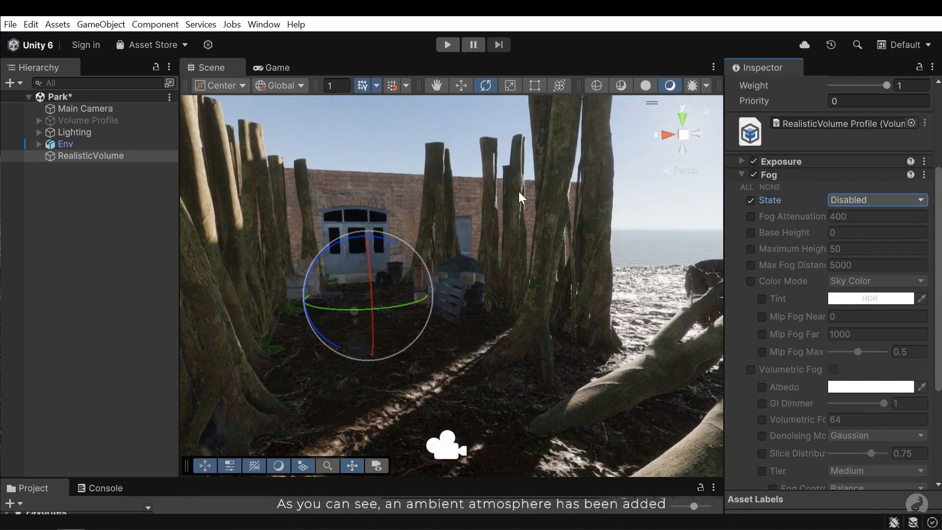
{"action": "mouse_move", "coordinate": [522, 270]}
{"action": "right_mouse_down"}
{"action": "mouse_move", "coordinate": [711, 269]}
{"action": "mouse_move", "coordinate": [539, 268]}
{"action": "right_mouse_up"}
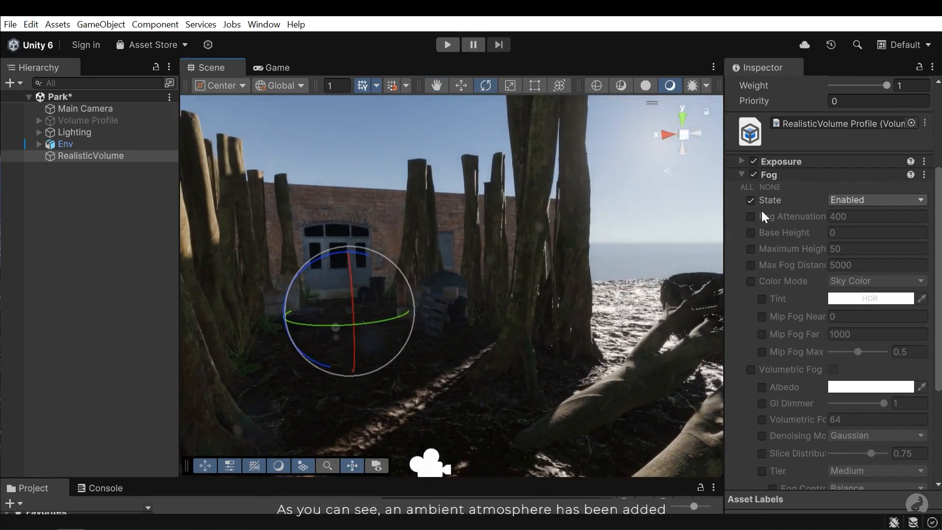
Override the fog's Base Height with 17 and its Fog Attenuation Distance with about 199.3
{"action": "left_click", "coordinate": [751, 216]}
{"action": "left_click_drag", "start_coordinate": [805, 214], "coordinate": [750, 219]}
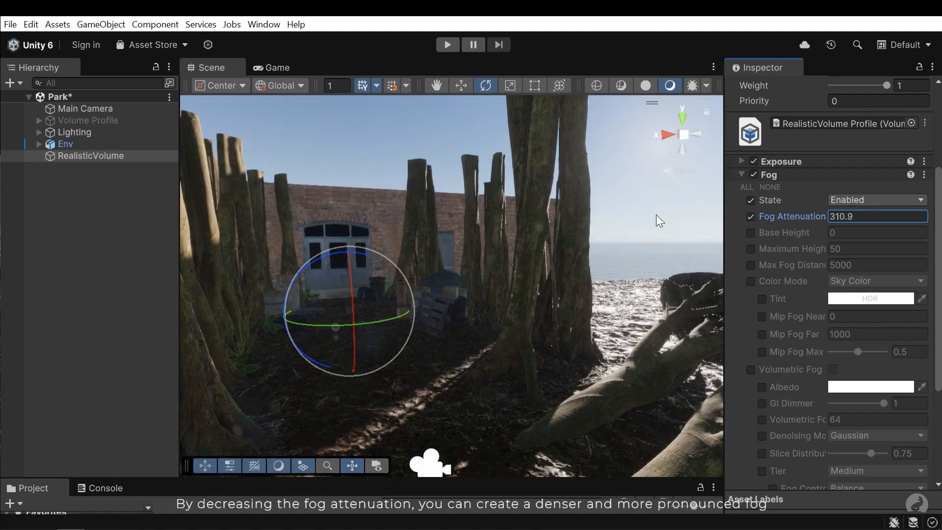
{"action": "left_click_drag", "start_coordinate": [369, 201], "coordinate": [808, 249]}
{"action": "left_click", "coordinate": [752, 233]}
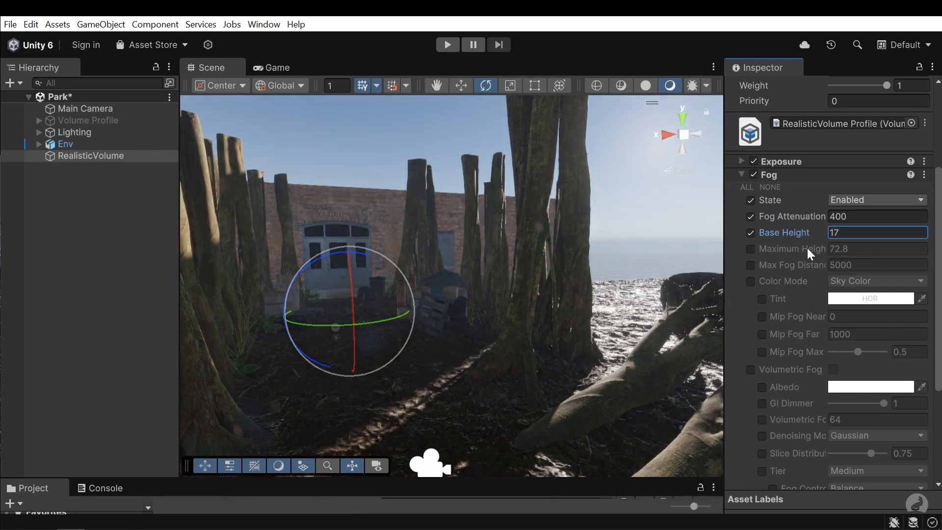
{"action": "left_click_drag", "start_coordinate": [794, 213], "coordinate": [840, 164]}
{"action": "left_click_drag", "start_coordinate": [802, 215], "coordinate": [814, 240]}
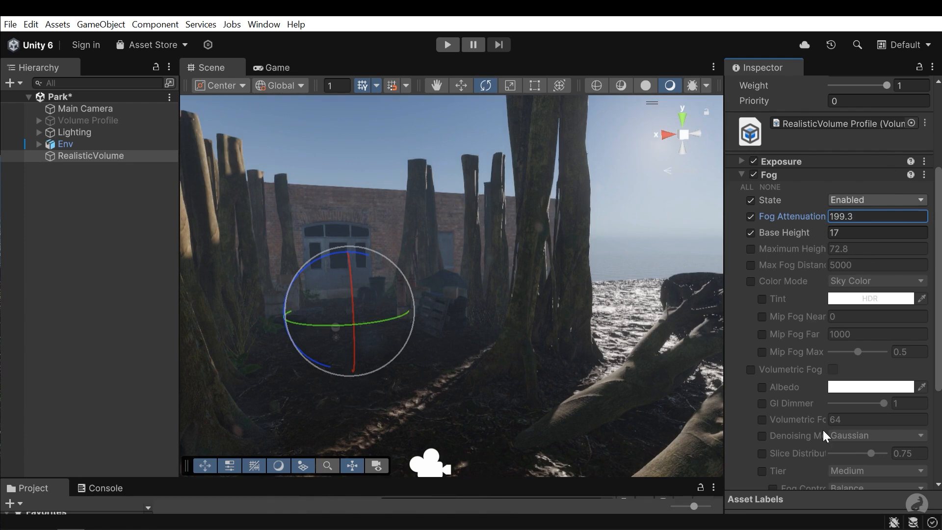
Turn on Volumetric Fog in the Fog override and inspect the sun shafts around the scene
{"action": "scroll", "coordinate": [834, 407], "scroll_direction": "down", "scroll_amount": 2}
{"action": "scroll", "coordinate": [820, 290], "scroll_direction": "down", "scroll_amount": 2}
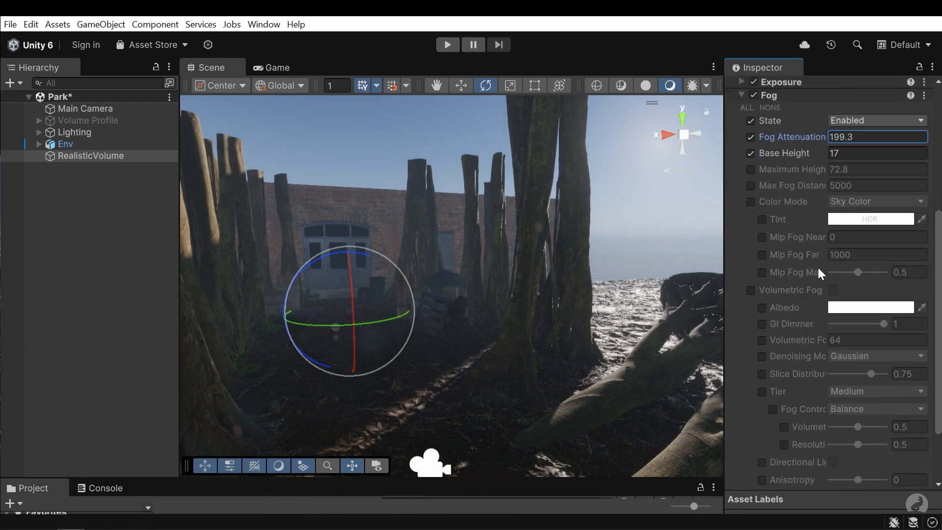
{"action": "left_click", "coordinate": [751, 290]}
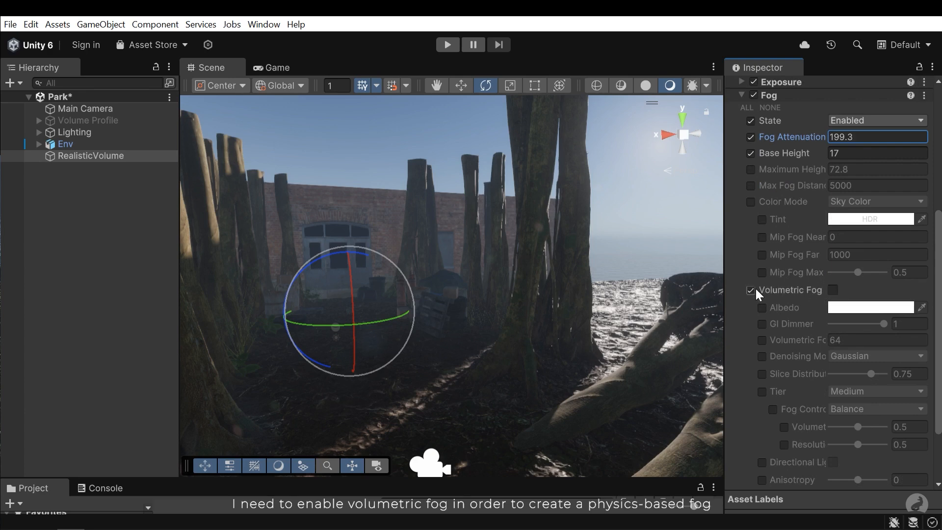
{"action": "left_click", "coordinate": [833, 290]}
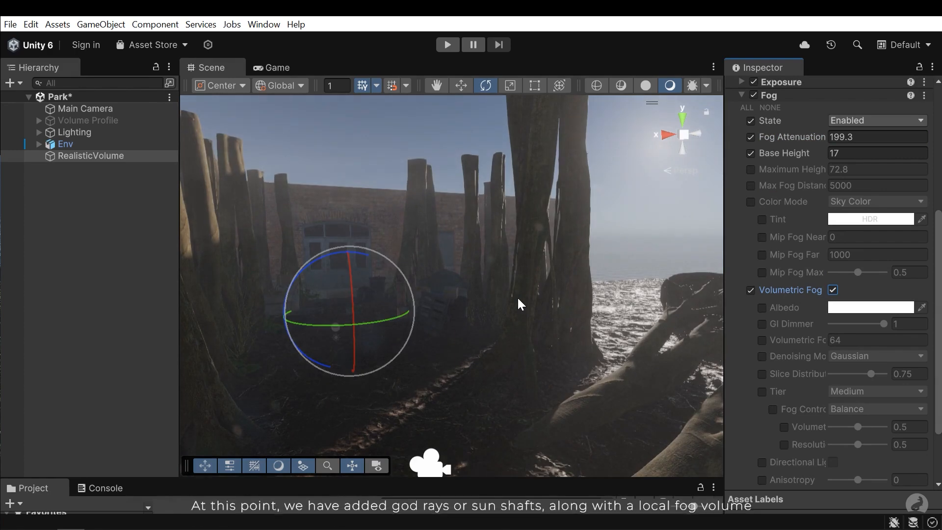
{"action": "right_click_drag", "start_coordinate": [593, 260], "coordinate": [481, 356]}
{"action": "middle_click_drag", "start_coordinate": [508, 273], "coordinate": [545, 271]}
{"action": "right_click_drag", "start_coordinate": [545, 271], "coordinate": [395, 294]}
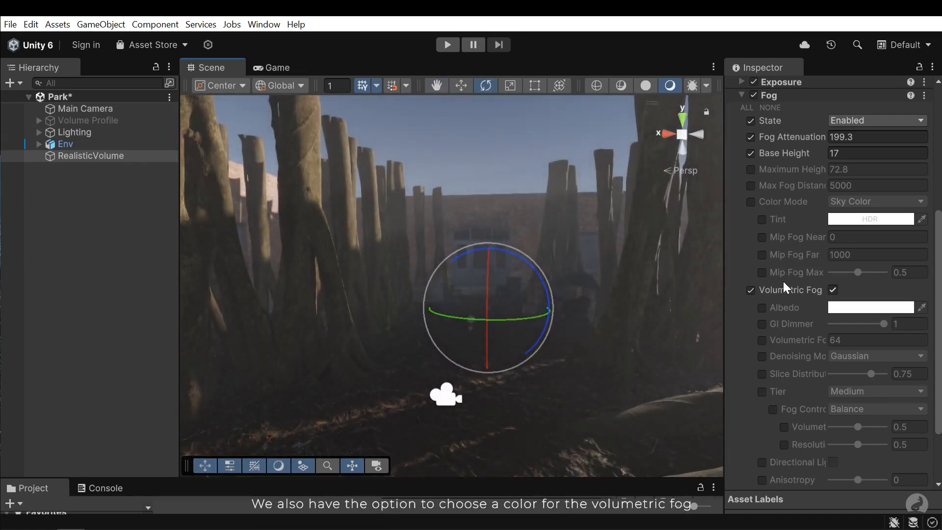
Override the volumetric fog's Albedo with a pale warm orange, FFECD2
{"action": "left_click", "coordinate": [762, 308]}
{"action": "left_click", "coordinate": [871, 307]}
{"action": "left_click_drag", "start_coordinate": [921, 289], "coordinate": [909, 250]}
{"action": "left_click", "coordinate": [826, 248]}
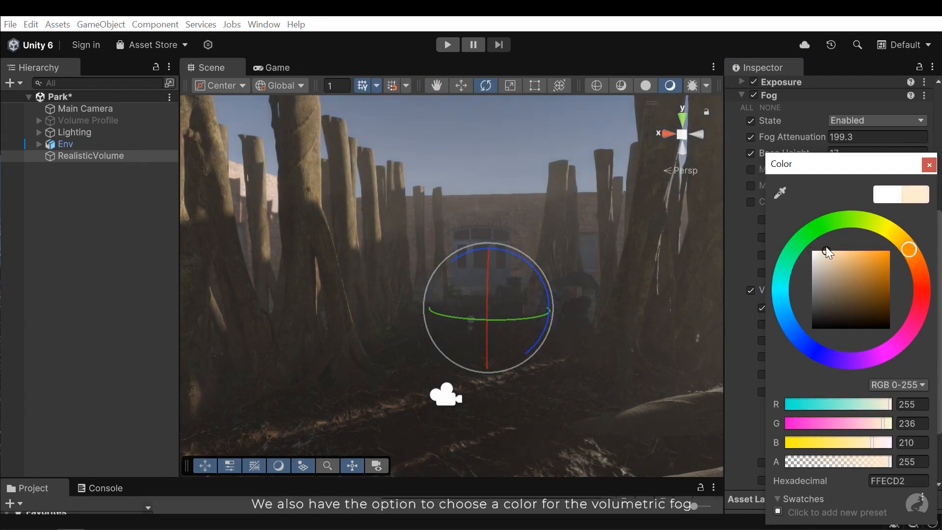
{"action": "left_click", "coordinate": [929, 165]}
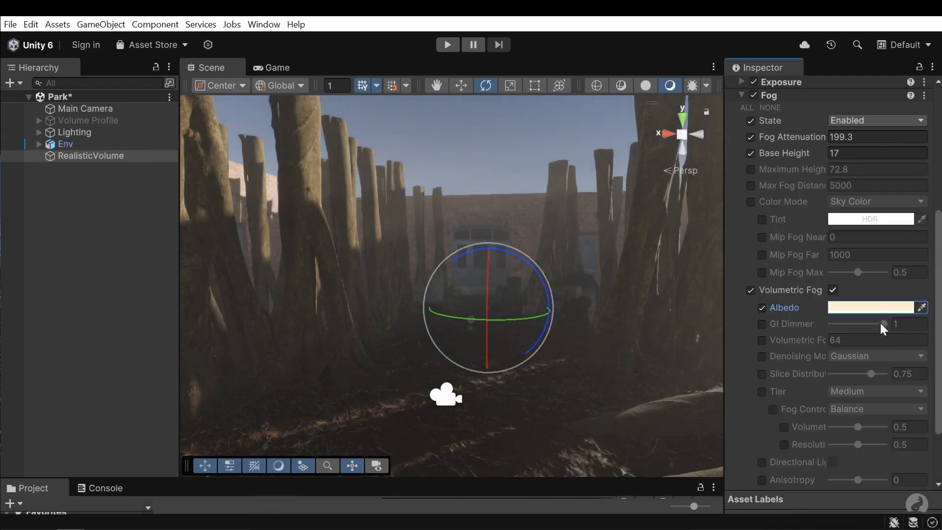
Override the volumetric fog's quality Tier with High
{"action": "scroll", "coordinate": [823, 369], "scroll_direction": "down", "scroll_amount": 2}
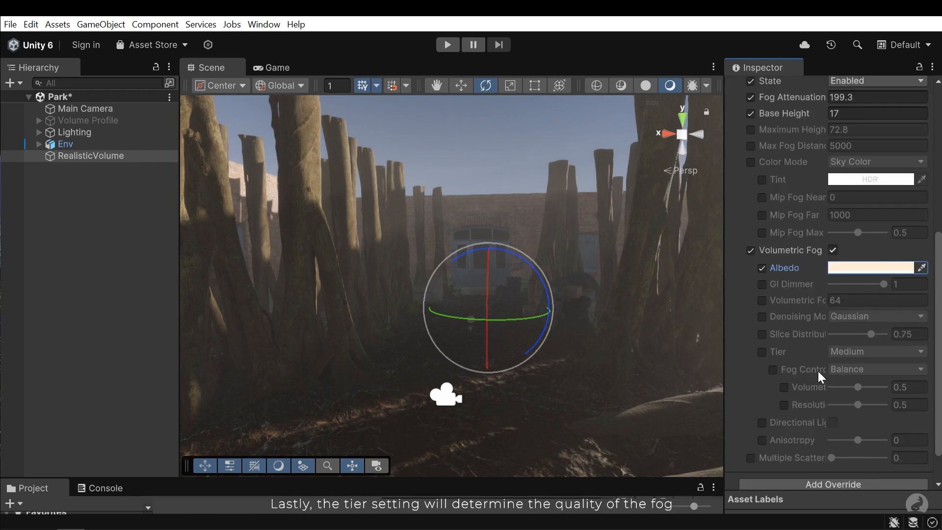
{"action": "left_click", "coordinate": [762, 351]}
{"action": "left_click", "coordinate": [850, 350]}
{"action": "left_click", "coordinate": [859, 405]}
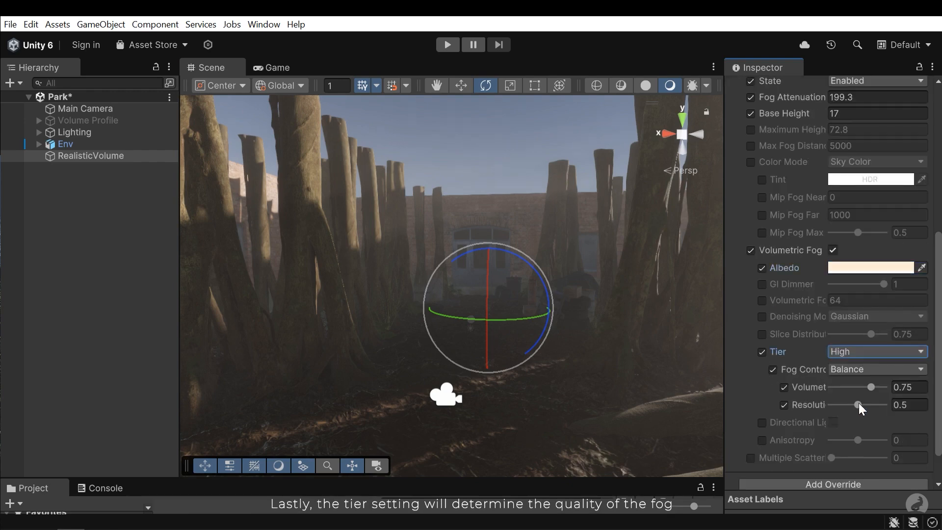
Try a denser fog with Fog Attenuation at about 108.2, undo it, and view the scene
{"action": "scroll", "coordinate": [846, 348], "scroll_direction": "up", "scroll_amount": 7}
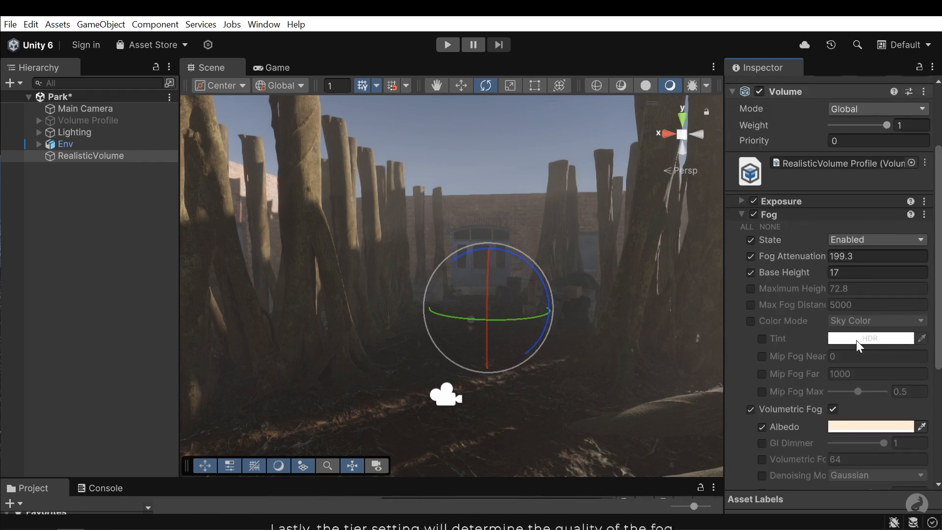
{"action": "left_click_drag", "start_coordinate": [798, 256], "coordinate": [630, 225]}
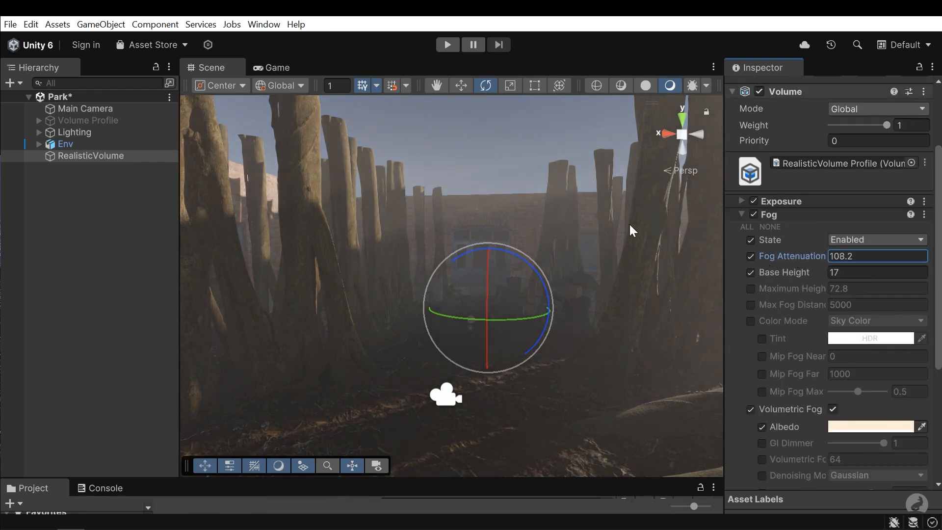
{"action": "key", "text": "ctrl+z"}
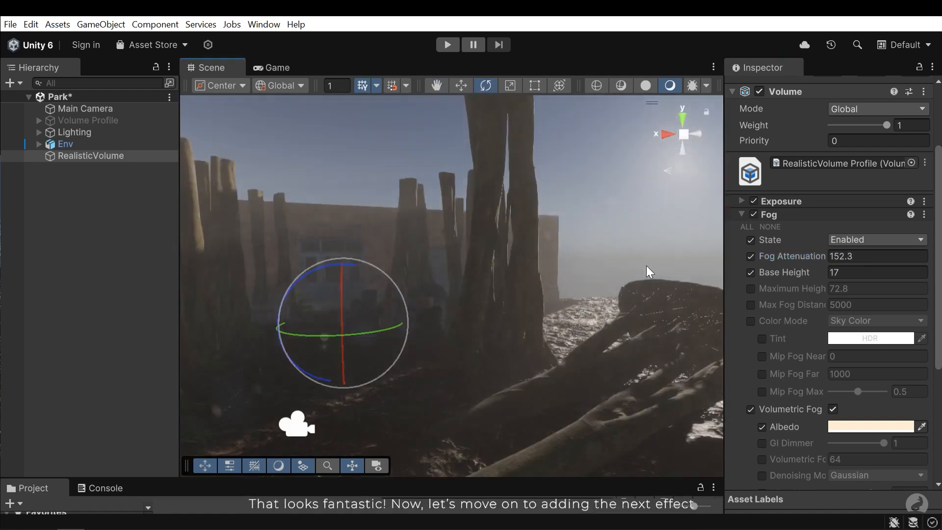
{"action": "right_click_drag", "start_coordinate": [646, 266], "coordinate": [545, 284]}
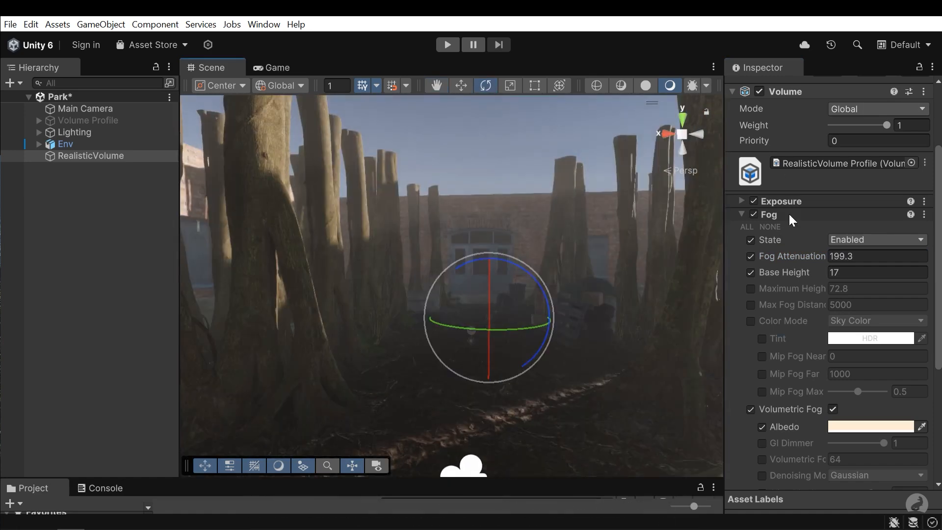
Collapse the Fog settings and add an Ambient Occlusion lighting override to the RealisticVolume profile
{"action": "left_click", "coordinate": [789, 214]}
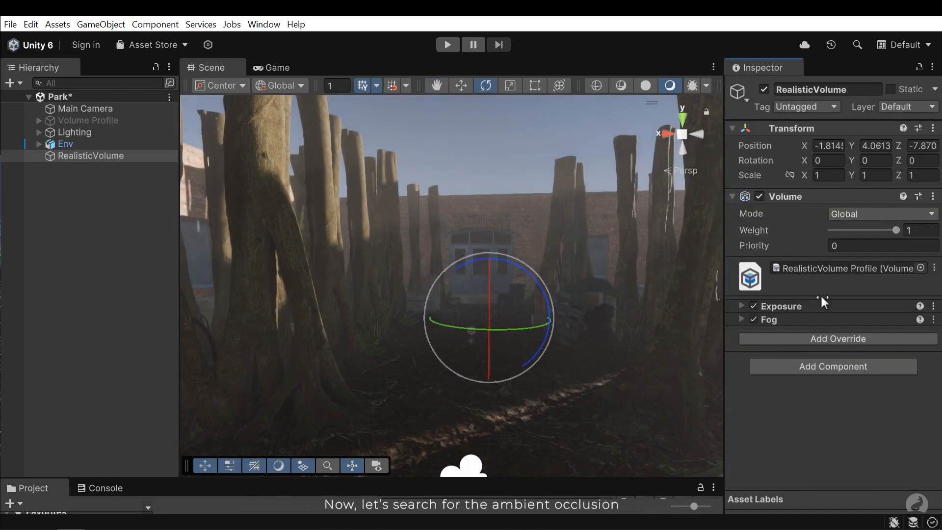
{"action": "left_click", "coordinate": [822, 338]}
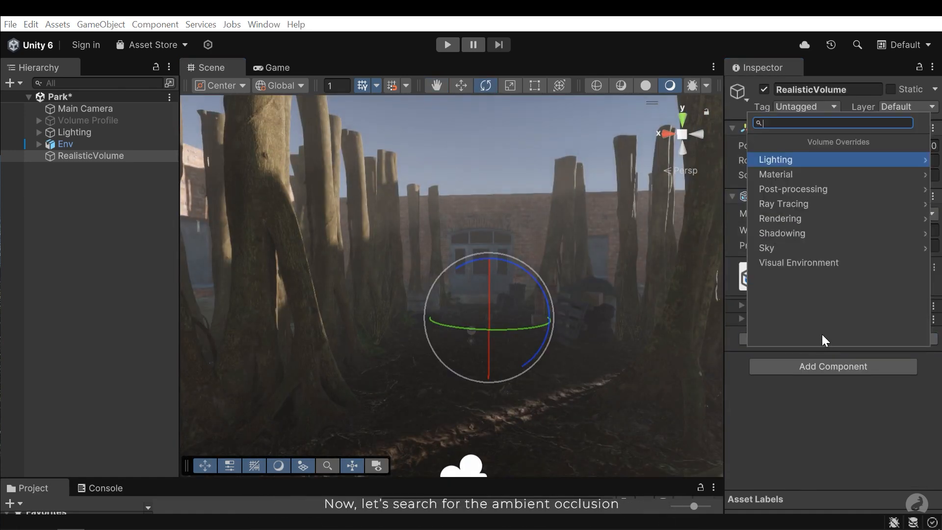
{"action": "left_click", "coordinate": [809, 160]}
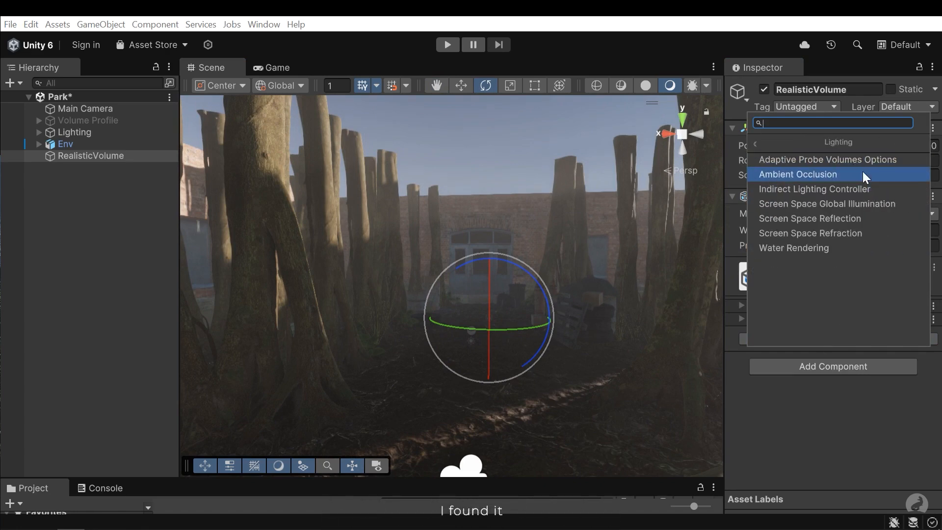
{"action": "left_click", "coordinate": [837, 174]}
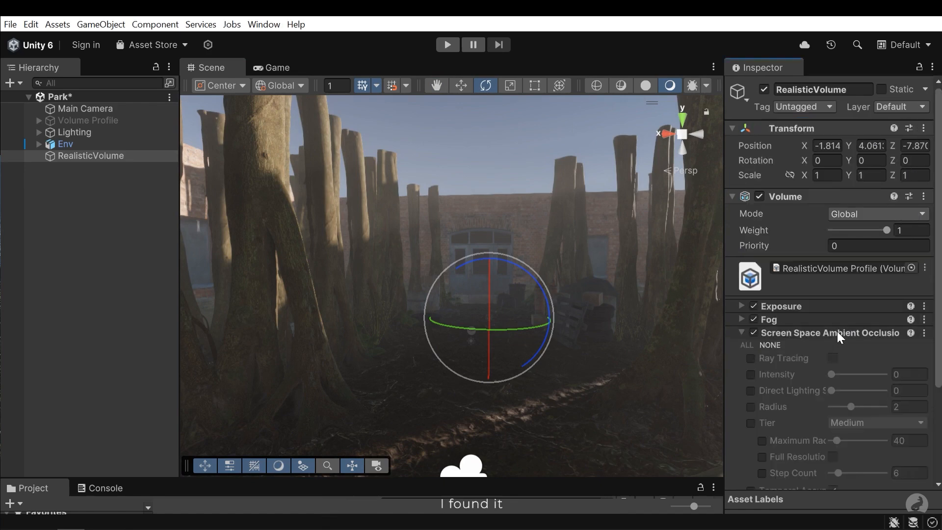
Review the Ambient Occlusion override's attributes and inspect the shadowed areas among the tree trunks
{"action": "scroll", "coordinate": [832, 333], "scroll_direction": "down", "scroll_amount": 3}
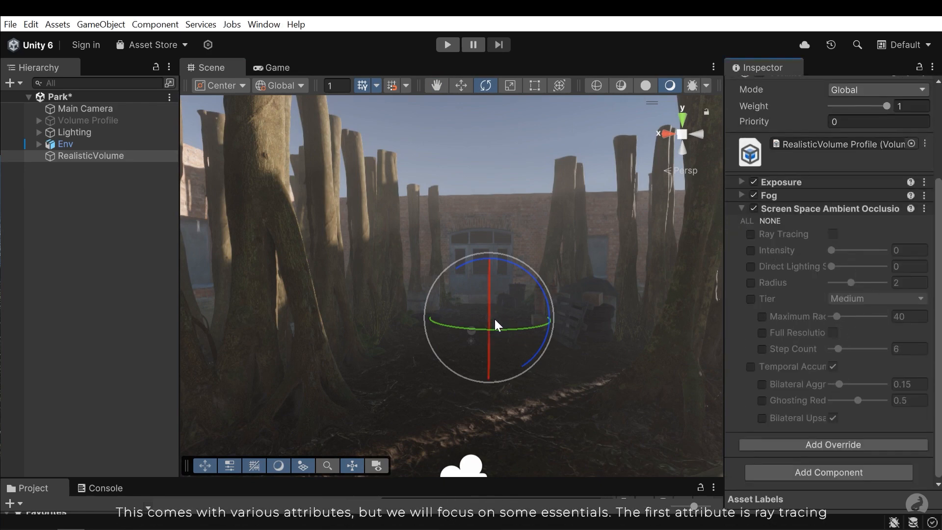
{"action": "scroll", "coordinate": [494, 319], "scroll_direction": "down", "scroll_amount": 3}
{"action": "mouse_move", "coordinate": [502, 317]}
{"action": "right_mouse_down"}
{"action": "mouse_move", "coordinate": [530, 343]}
{"action": "mouse_move", "coordinate": [606, 311]}
{"action": "right_mouse_up"}
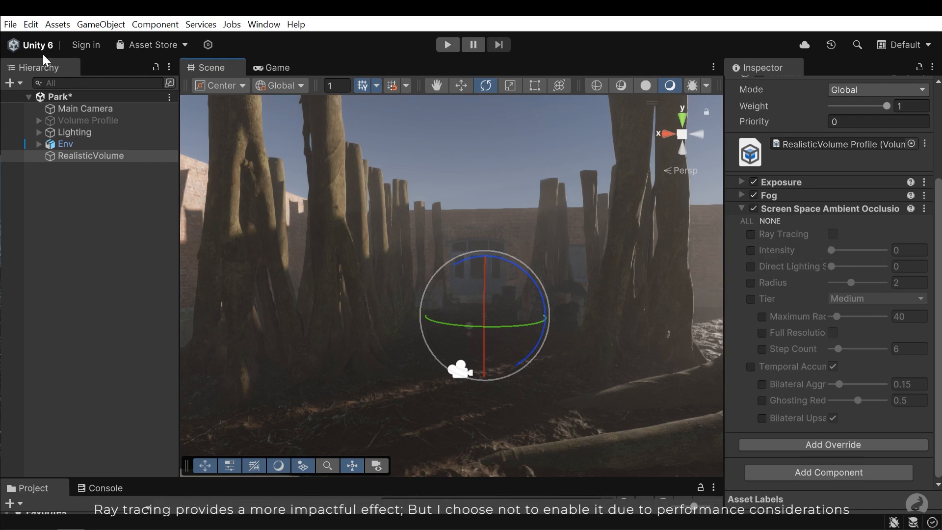
{"action": "left_click", "coordinate": [32, 25]}
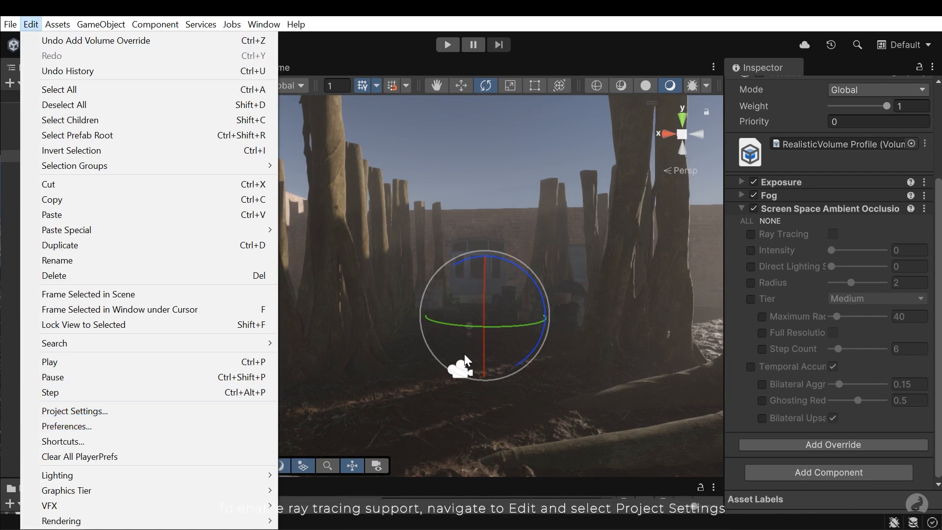
{"action": "left_click", "coordinate": [755, 275]}
{"action": "left_click_drag", "start_coordinate": [524, 300], "coordinate": [545, 331], "text": "alt"}
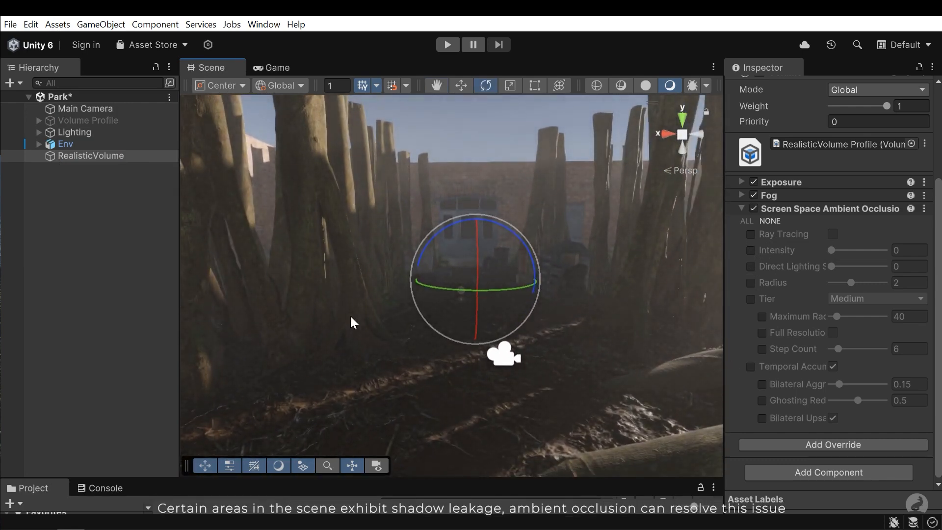
Override the ambient occlusion's Intensity with 4 and compare the scene with the effect switched off and on
{"action": "left_click", "coordinate": [751, 250]}
{"action": "left_click_drag", "start_coordinate": [833, 251], "coordinate": [854, 252]}
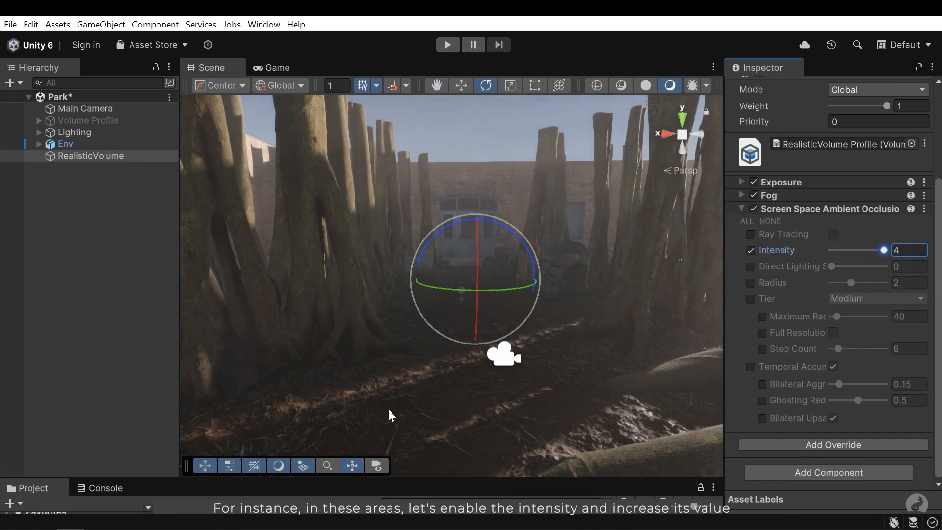
{"action": "left_click", "coordinate": [751, 208]}
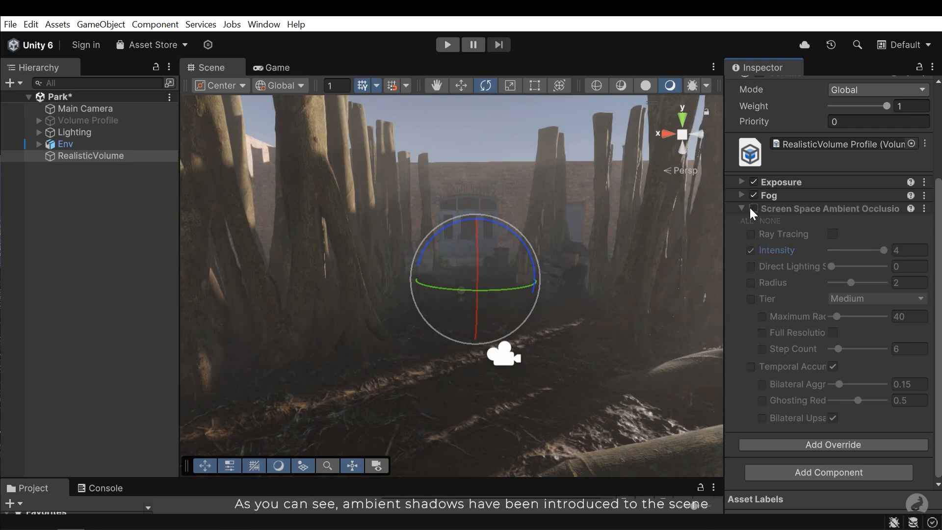
{"action": "left_click", "coordinate": [751, 208]}
{"action": "left_click", "coordinate": [751, 208]}
{"action": "left_click", "coordinate": [751, 208]}
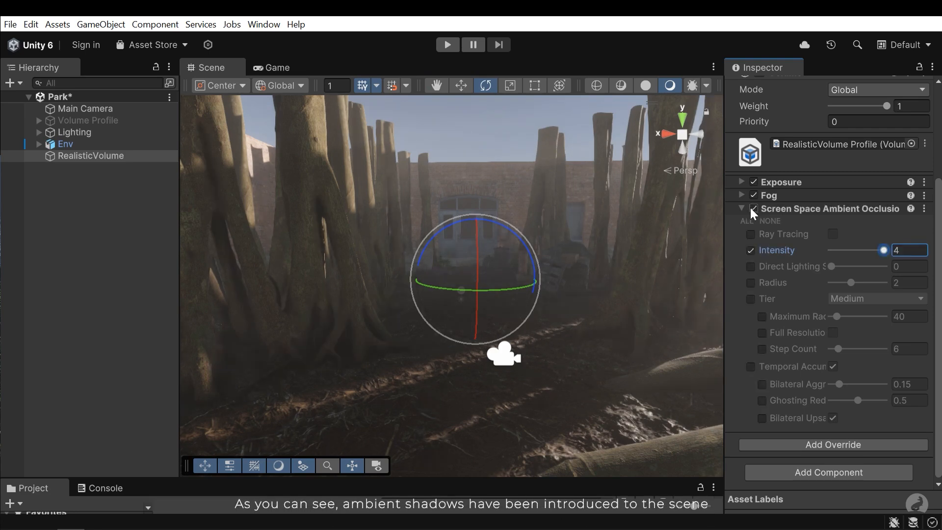
Fine-tune the ambient occlusion Intensity against a close view of the tree roots, keeping it at 4
{"action": "right_click_drag", "start_coordinate": [584, 346], "coordinate": [486, 363]}
{"action": "key", "text": "w"}
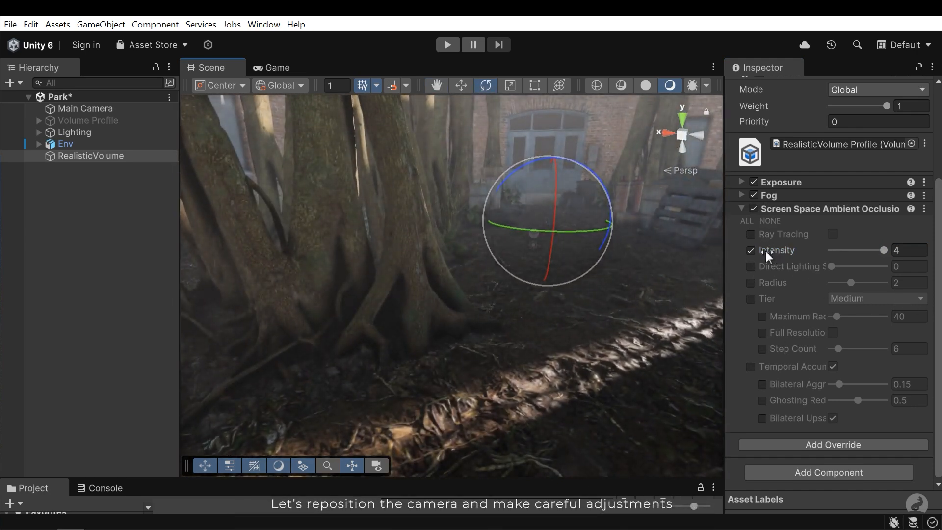
{"action": "mouse_move", "coordinate": [882, 251]}
{"action": "left_mouse_down"}
{"action": "mouse_move", "coordinate": [845, 250]}
{"action": "mouse_move", "coordinate": [891, 256]}
{"action": "left_mouse_up"}
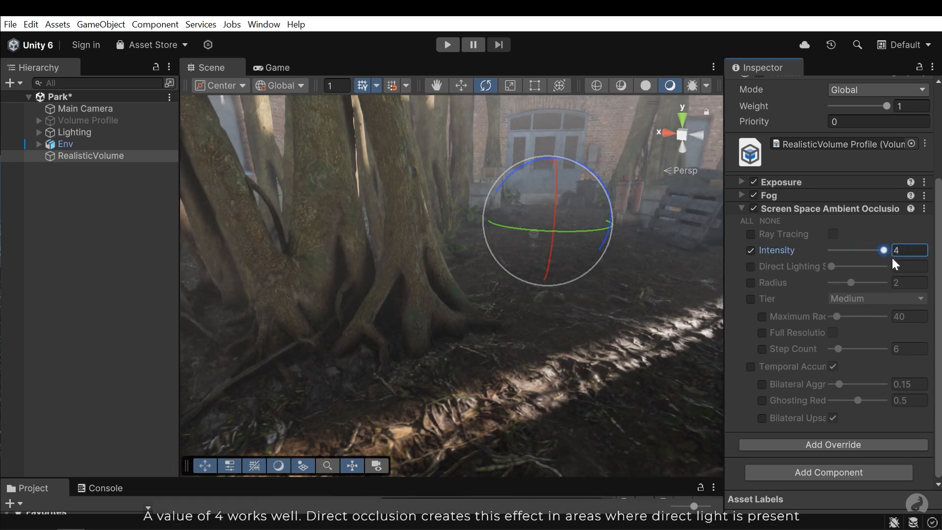
Override the ambient occlusion's Direct Lighting Strength, try 1, undo it and settle on 0.78 while viewing the fallen trunk
{"action": "left_click", "coordinate": [751, 267]}
{"action": "left_click_drag", "start_coordinate": [833, 266], "coordinate": [940, 277]}
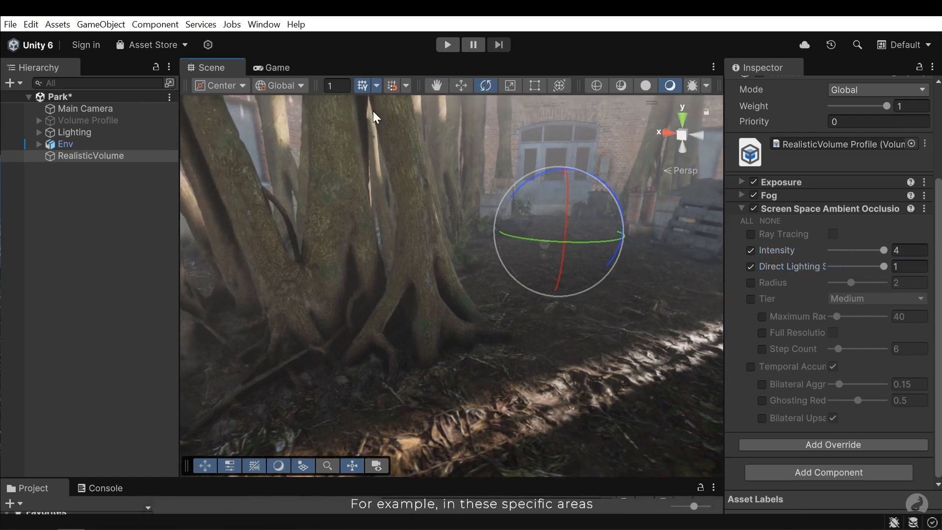
{"action": "key", "text": "ctrl+z"}
{"action": "right_click_drag", "start_coordinate": [583, 238], "coordinate": [540, 238]}
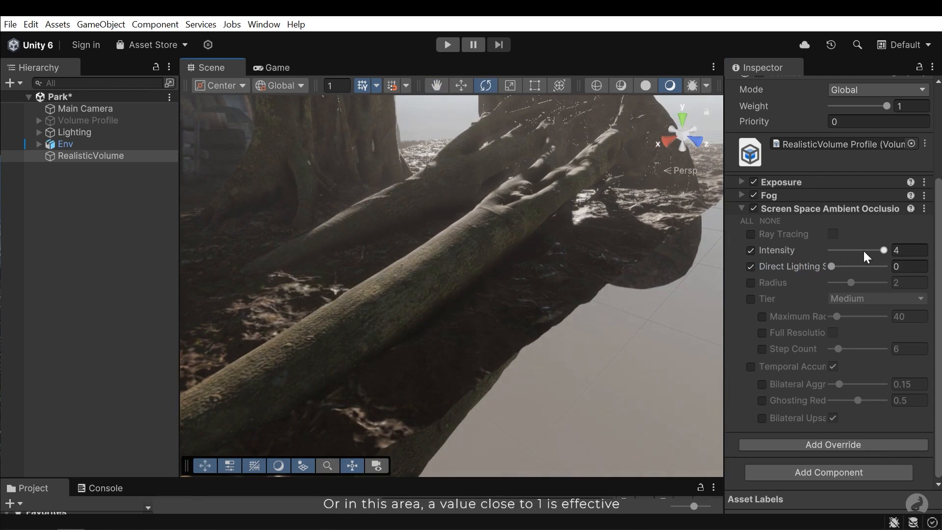
{"action": "left_click_drag", "start_coordinate": [833, 267], "coordinate": [872, 266]}
Override the ambient occlusion's Radius with about 2.75
{"action": "left_click", "coordinate": [751, 283]}
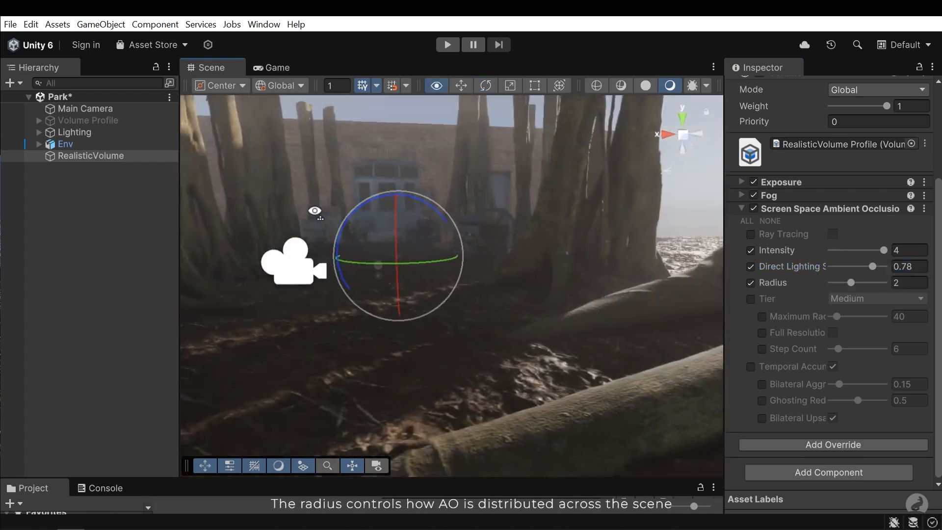
{"action": "right_click_drag", "start_coordinate": [313, 210], "coordinate": [292, 202]}
{"action": "mouse_move", "coordinate": [847, 284]}
{"action": "left_mouse_down"}
{"action": "mouse_move", "coordinate": [831, 283]}
{"action": "mouse_move", "coordinate": [911, 296]}
{"action": "mouse_move", "coordinate": [835, 288]}
{"action": "mouse_move", "coordinate": [890, 296]}
{"action": "mouse_move", "coordinate": [865, 281]}
{"action": "mouse_move", "coordinate": [838, 284]}
{"action": "mouse_move", "coordinate": [860, 282]}
{"action": "left_mouse_up"}
Override the ambient occlusion's quality Tier with High, save the scene, and keep the Step Count at 16
{"action": "left_click", "coordinate": [751, 299]}
{"action": "left_click", "coordinate": [842, 298]}
{"action": "left_click", "coordinate": [856, 359]}
{"action": "key", "text": "ctrl+s"}
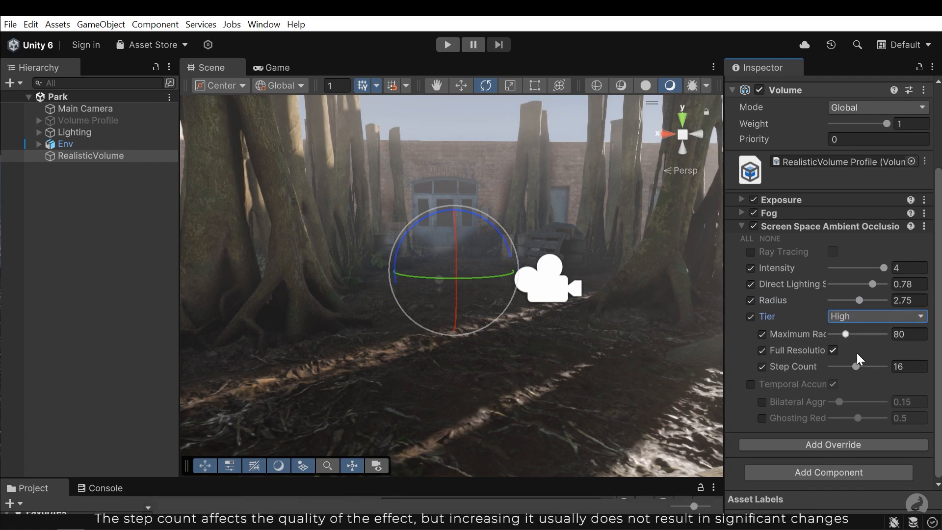
{"action": "mouse_move", "coordinate": [855, 366]}
{"action": "left_mouse_down"}
{"action": "mouse_move", "coordinate": [881, 373]}
{"action": "mouse_move", "coordinate": [829, 366]}
{"action": "mouse_move", "coordinate": [878, 373]}
{"action": "mouse_move", "coordinate": [834, 370]}
{"action": "mouse_move", "coordinate": [866, 379]}
{"action": "mouse_move", "coordinate": [854, 372]}
{"action": "left_mouse_up"}
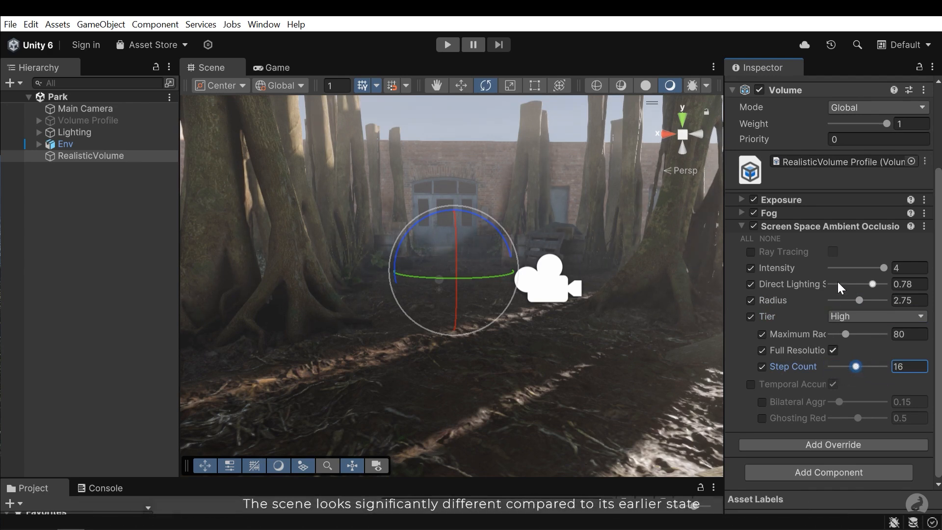
Add a Screen Space Global Illumination lighting override to the RealisticVolume profile and collapse the ambient occlusion settings
{"action": "right_click_drag", "start_coordinate": [496, 312], "coordinate": [487, 307]}
{"action": "mouse_move", "coordinate": [487, 306]}
{"action": "middle_mouse_down"}
{"action": "mouse_move", "coordinate": [492, 332]}
{"action": "mouse_move", "coordinate": [488, 320]}
{"action": "middle_mouse_up"}
{"action": "right_click_drag", "start_coordinate": [487, 320], "coordinate": [458, 319]}
{"action": "middle_click_drag", "start_coordinate": [458, 297], "coordinate": [457, 296]}
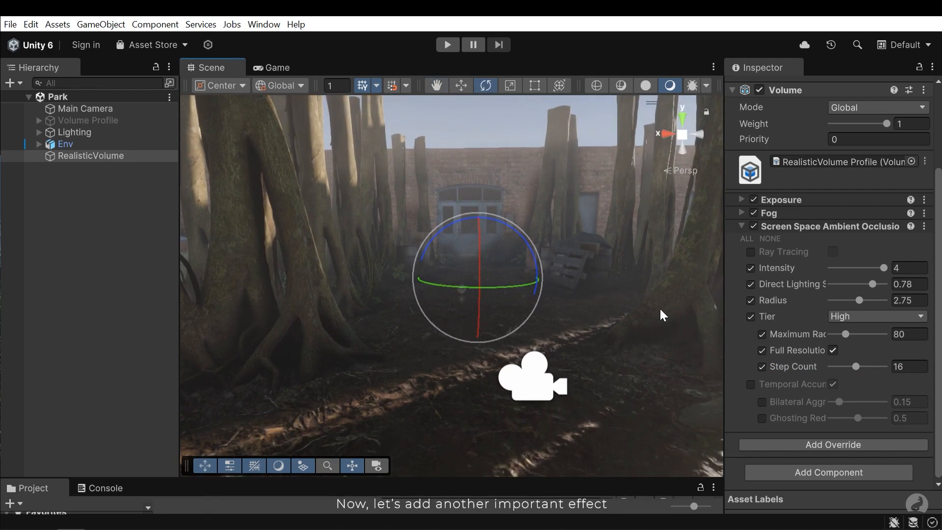
{"action": "left_click", "coordinate": [818, 228]}
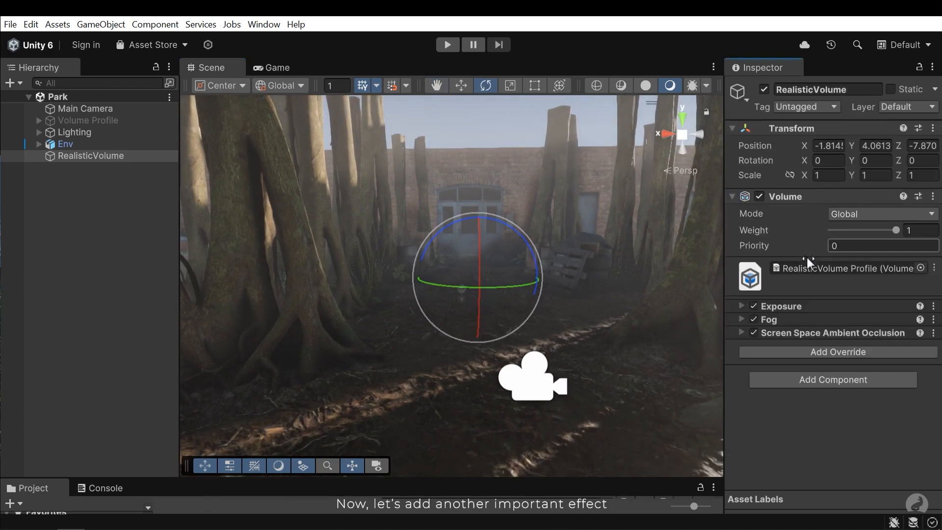
{"action": "left_click", "coordinate": [807, 354]}
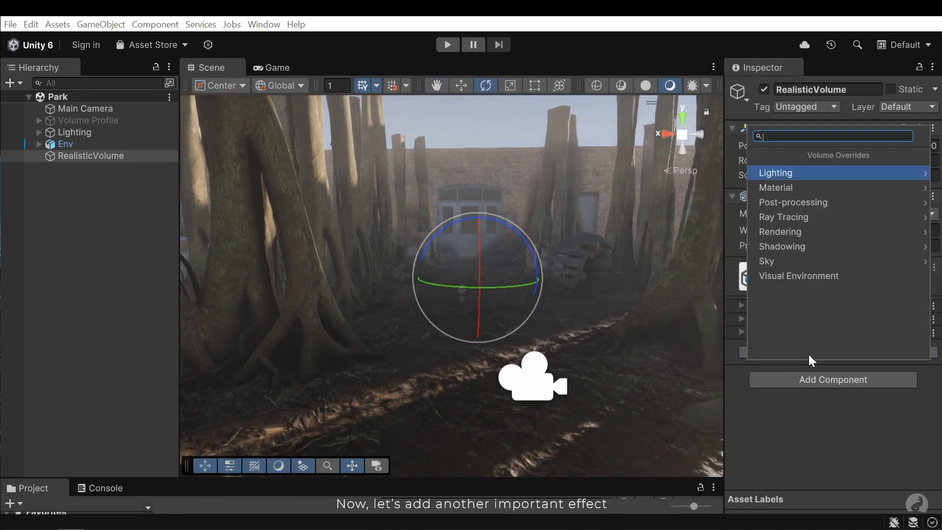
{"action": "left_click", "coordinate": [784, 174]}
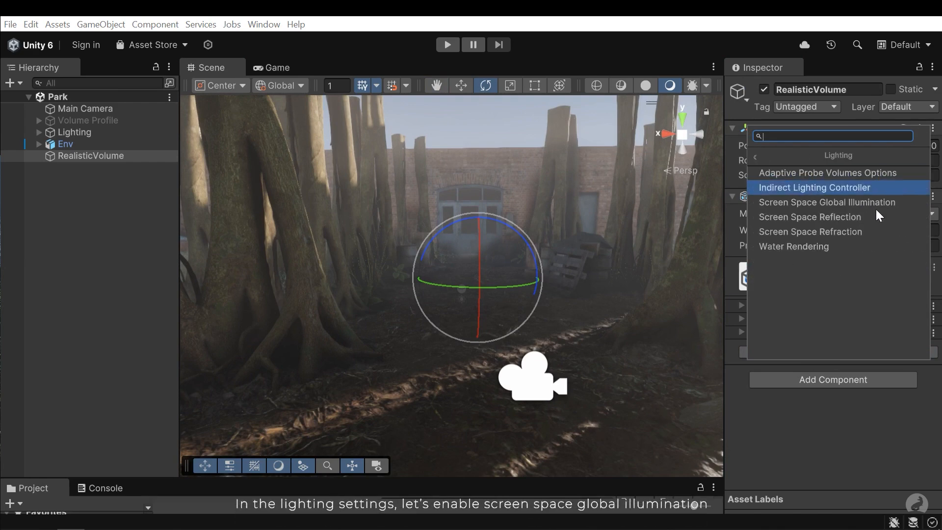
{"action": "left_click", "coordinate": [845, 201]}
{"action": "scroll", "coordinate": [834, 353], "scroll_direction": "down", "scroll_amount": 5}
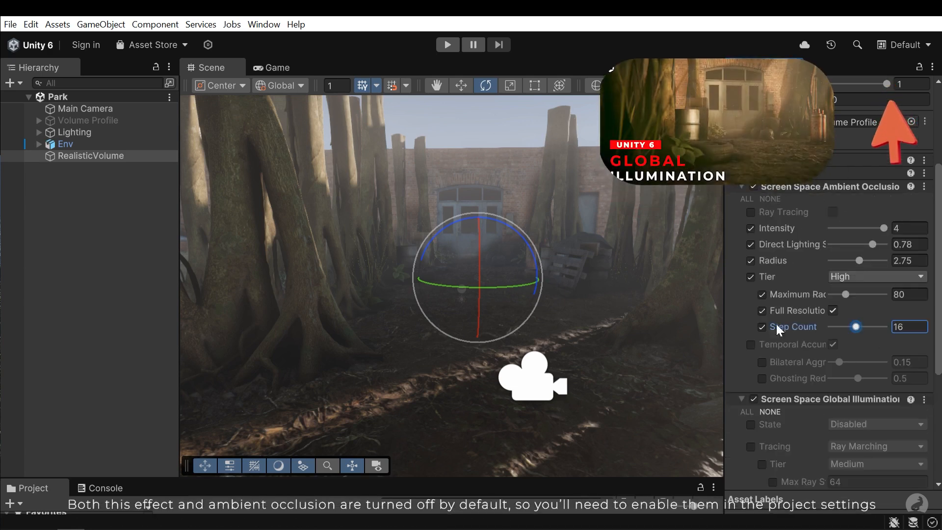
{"action": "left_click", "coordinate": [822, 190]}
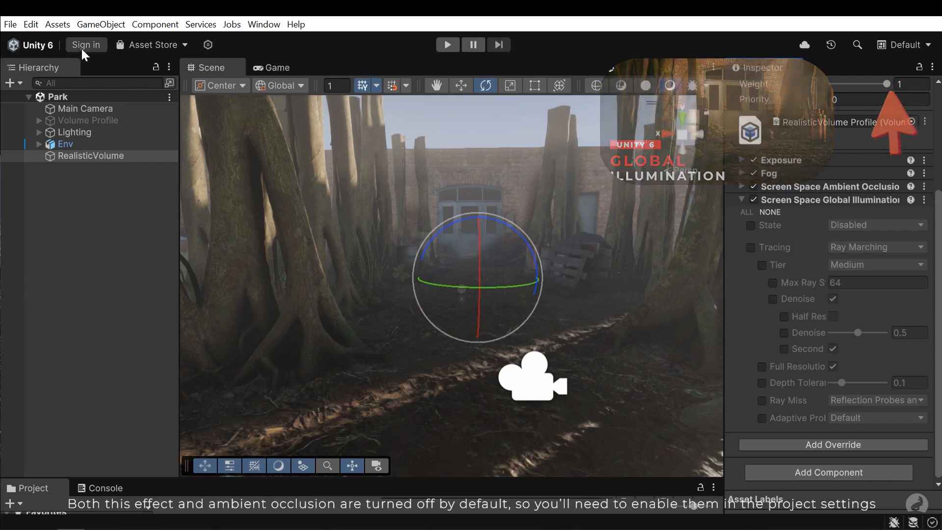
Check the Screen Space Ambient Occlusion and Screen Space Global Illumination options for HDRP High Fidelity in the project settings
{"action": "left_click", "coordinate": [31, 25]}
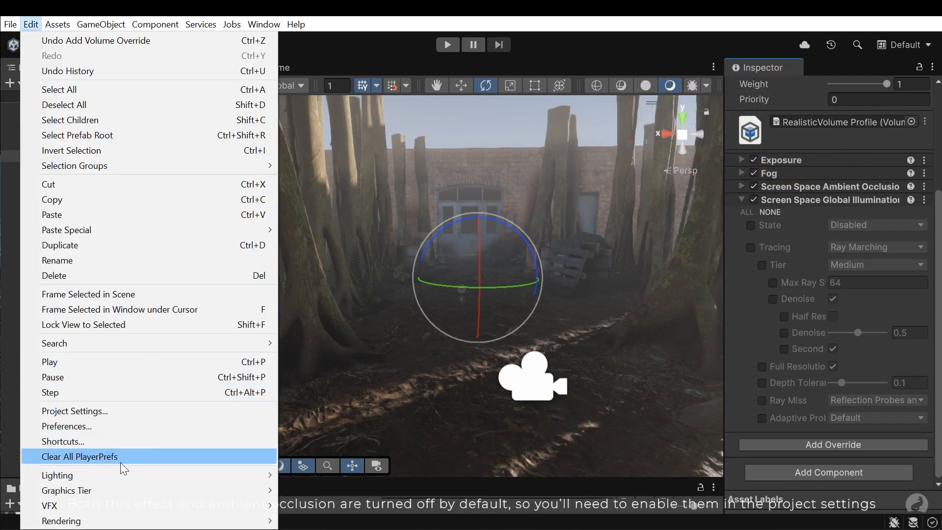
{"action": "left_click", "coordinate": [137, 411]}
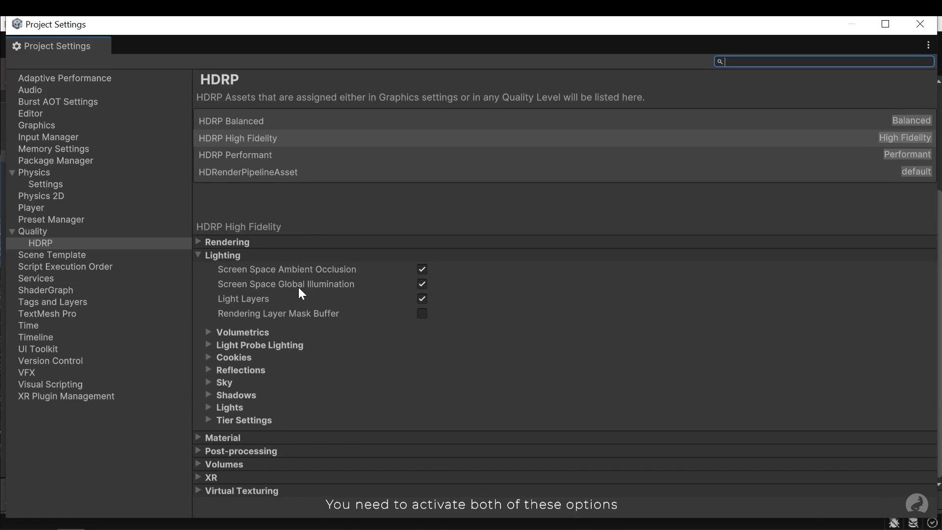
{"action": "left_click", "coordinate": [915, 26]}
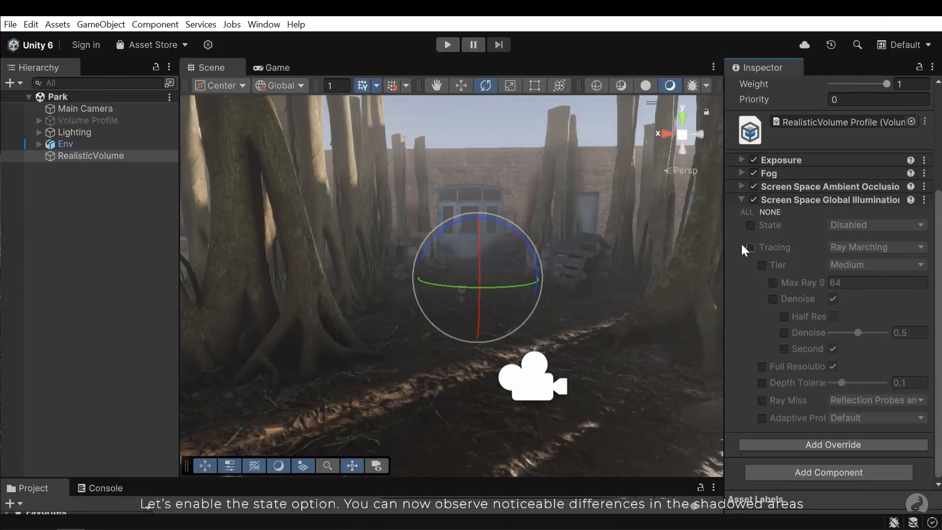
Override the global illumination's State with Enabled and compare the shadowed areas by undoing and redoing the change
{"action": "left_click", "coordinate": [751, 225]}
{"action": "left_click", "coordinate": [847, 225]}
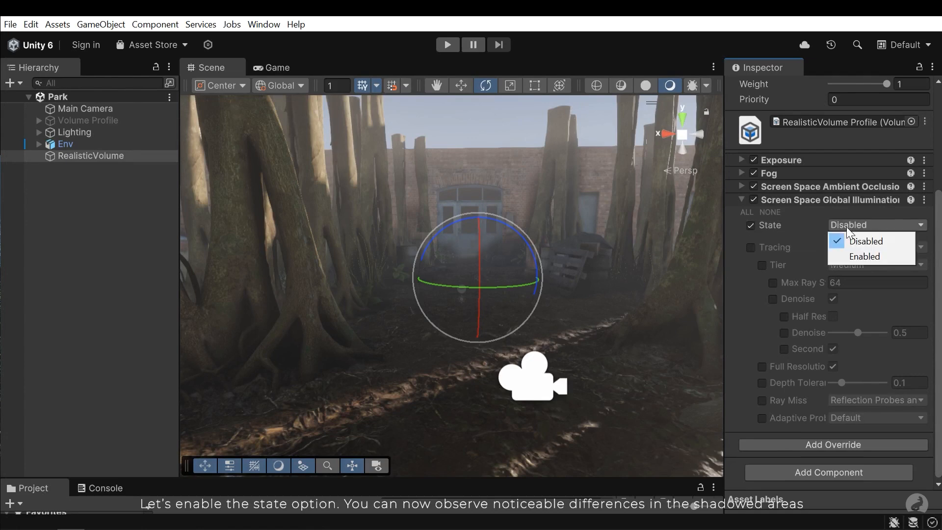
{"action": "left_click", "coordinate": [855, 256]}
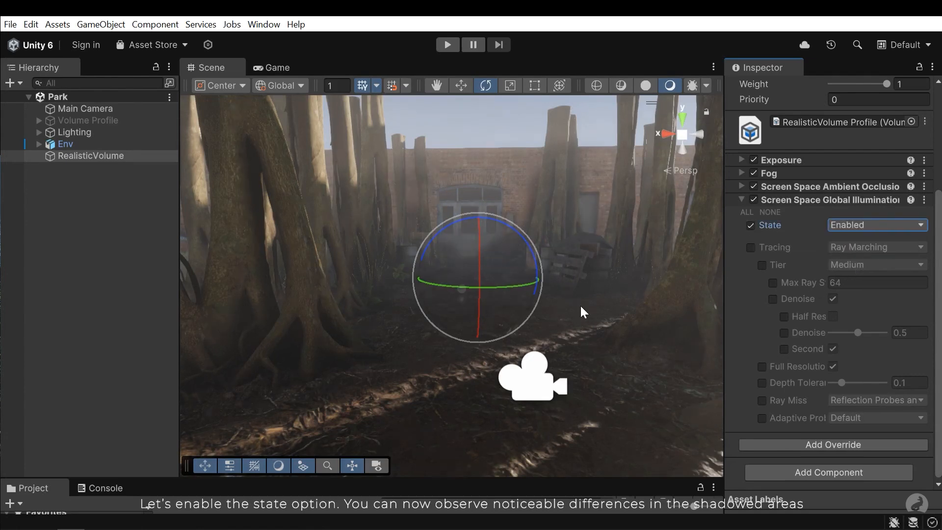
{"action": "key", "text": "ctrl+z"}
{"action": "key", "text": "ctrl+y"}
{"action": "mouse_move", "coordinate": [570, 309]}
{"action": "middle_mouse_down"}
{"action": "mouse_move", "coordinate": [549, 309]}
{"action": "mouse_move", "coordinate": [559, 321]}
{"action": "middle_mouse_up"}
{"action": "right_click_drag", "start_coordinate": [557, 316], "coordinate": [725, 329]}
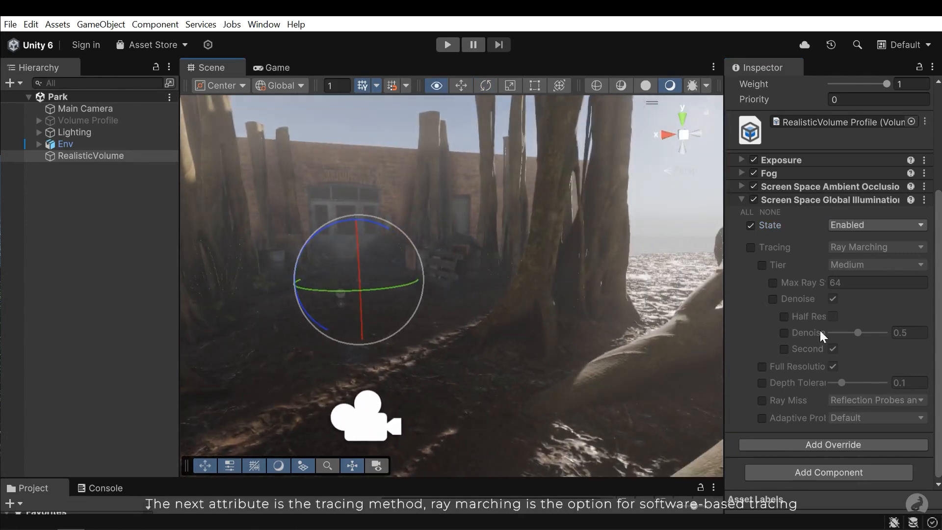
Override the global illumination's Tracing with Ray Marching and its quality Tier with High
{"action": "left_click", "coordinate": [755, 250]}
{"action": "left_click", "coordinate": [858, 248]}
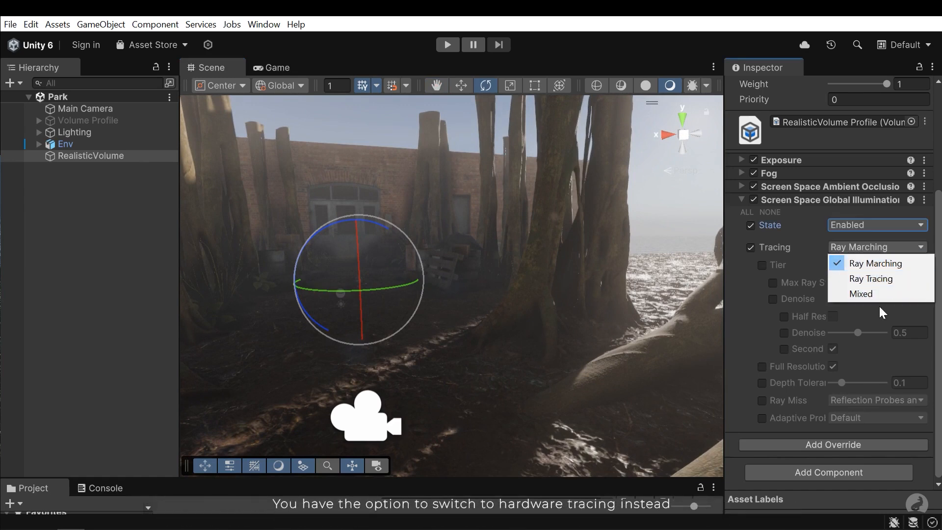
{"action": "left_click", "coordinate": [878, 265]}
{"action": "left_click", "coordinate": [763, 265]}
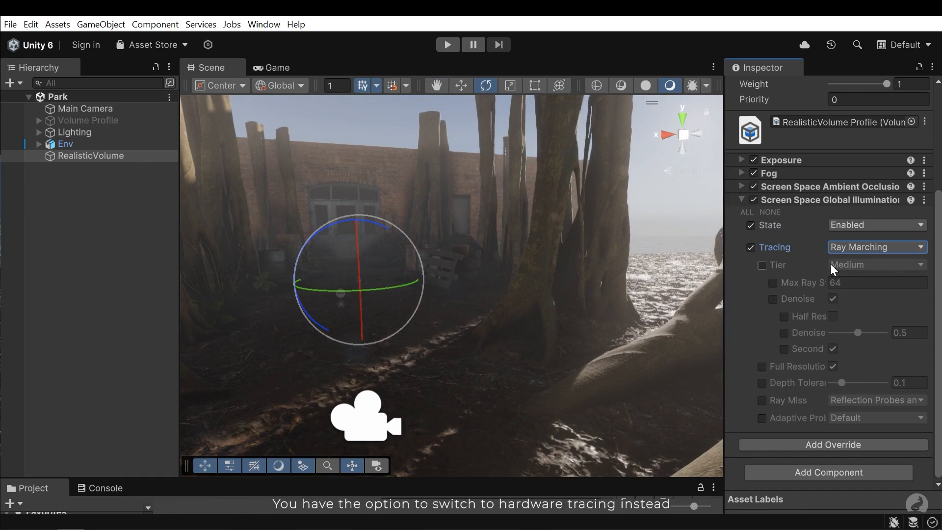
{"action": "left_click", "coordinate": [852, 264]}
{"action": "left_click", "coordinate": [856, 323]}
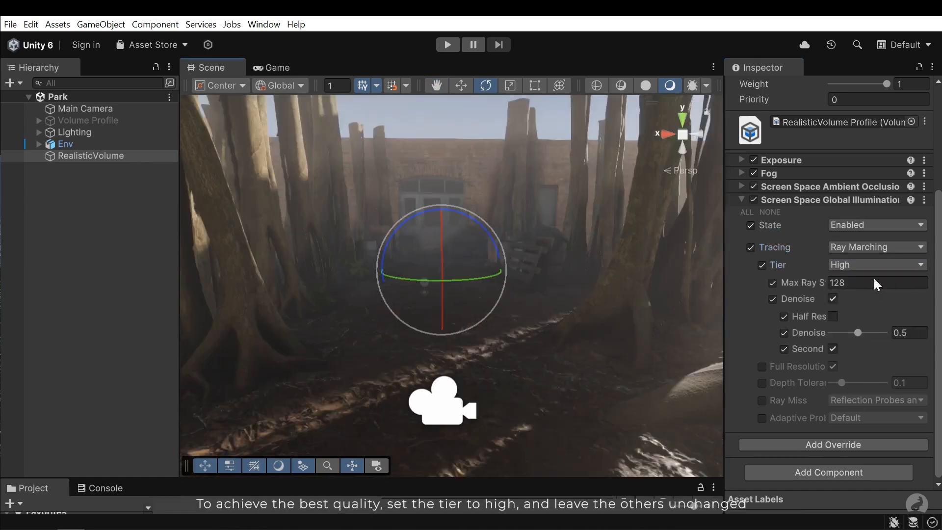
{"action": "right_click_drag", "start_coordinate": [616, 397], "coordinate": [587, 420]}
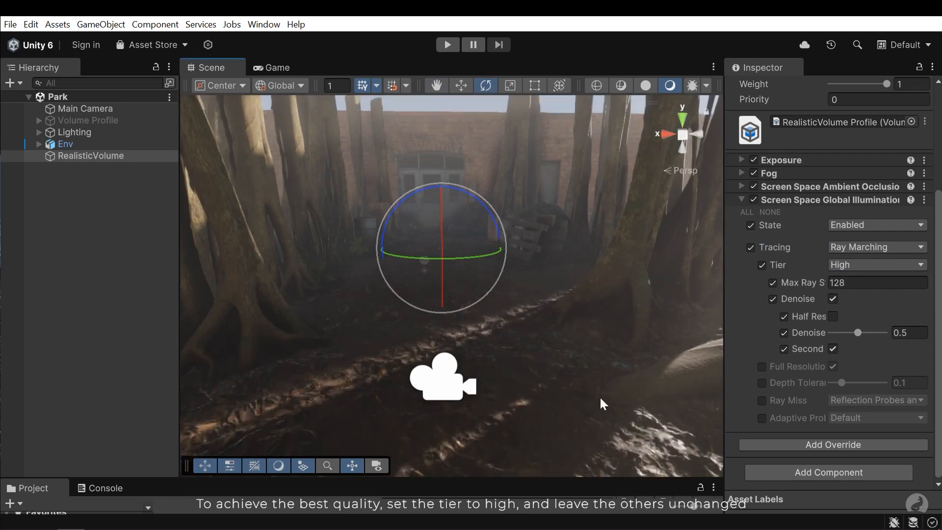
Collapse the global illumination settings and add an Indirect Lighting Controller override to the RealisticVolume profile
{"action": "left_click", "coordinate": [799, 200]}
{"action": "scroll", "coordinate": [805, 294], "scroll_direction": "up", "scroll_amount": 3}
{"action": "left_click", "coordinate": [808, 367]}
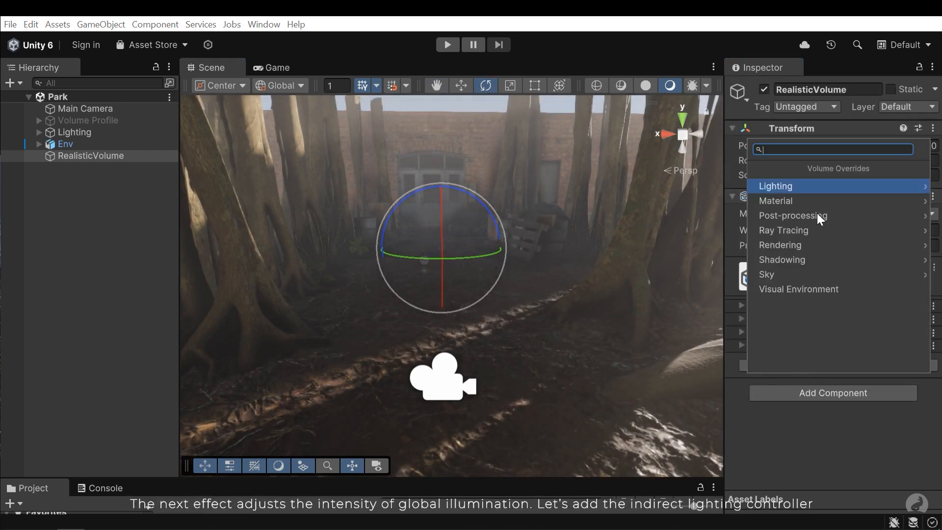
{"action": "left_click", "coordinate": [798, 187]}
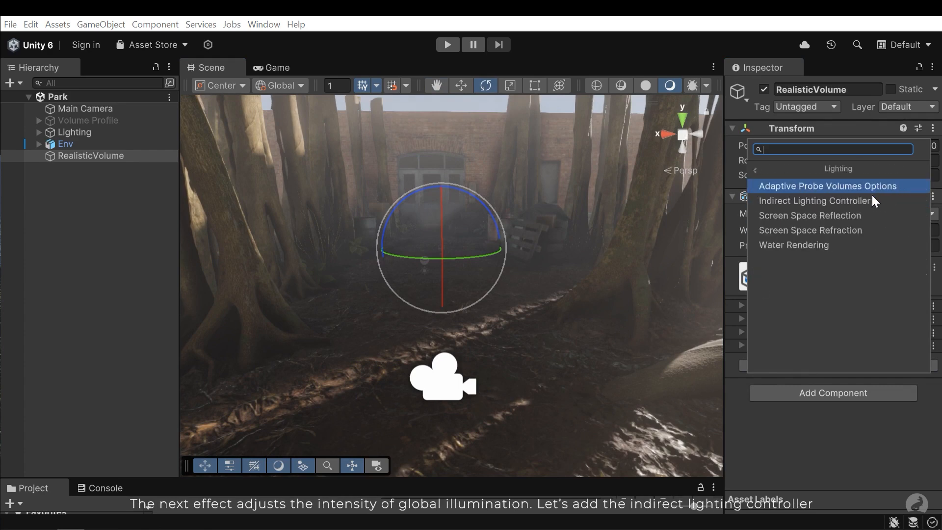
{"action": "left_click", "coordinate": [818, 199]}
Override the Indirect Lighting Controller's Indirect Diffuse lighting multiplier with 1.1
{"action": "scroll", "coordinate": [828, 369], "scroll_direction": "down", "scroll_amount": 1}
{"action": "left_click", "coordinate": [750, 353]}
{"action": "left_click_drag", "start_coordinate": [780, 351], "coordinate": [803, 355]}
{"action": "type", "text": "1"}
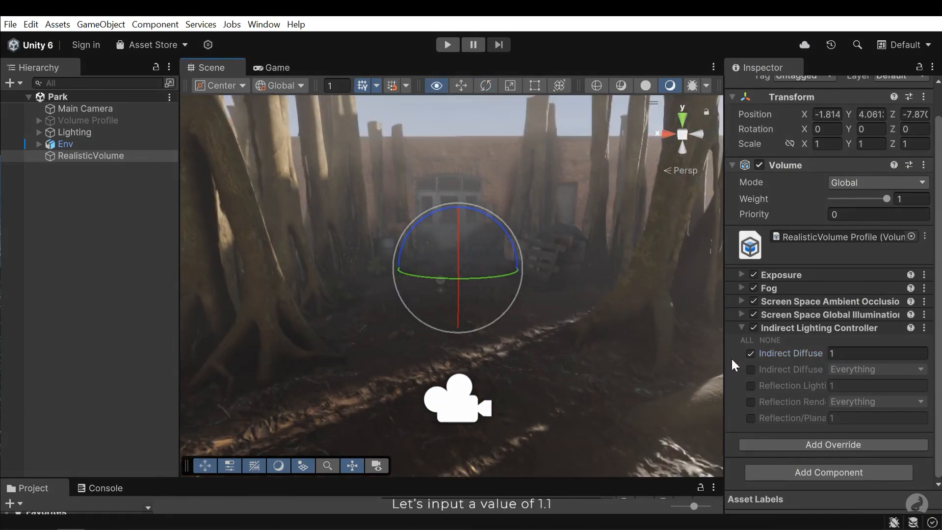
{"action": "type", "text": ".1"}
{"action": "key", "text": "BackSpace"}
{"action": "key", "text": "BackSpace"}
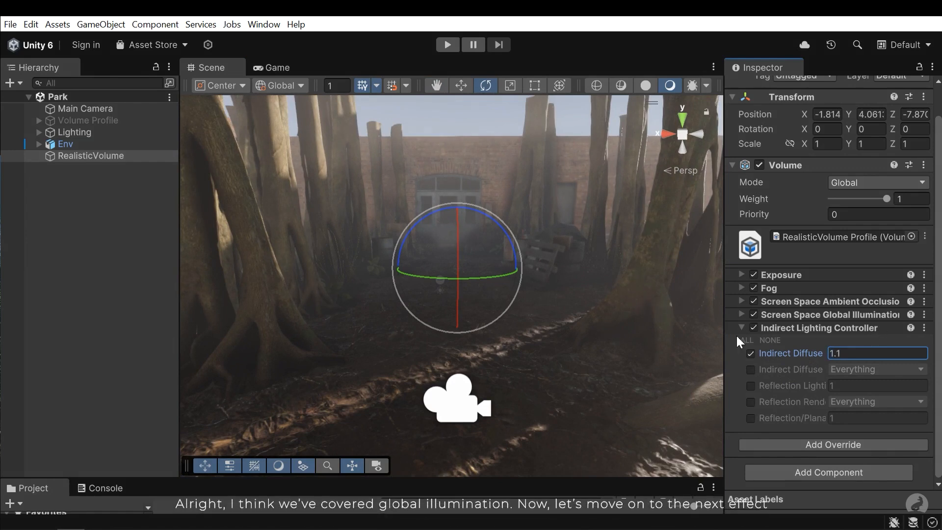
Collapse the Indirect Lighting Controller settings and add a Bloom post-processing override to the RealisticVolume profile
{"action": "left_click", "coordinate": [797, 326]}
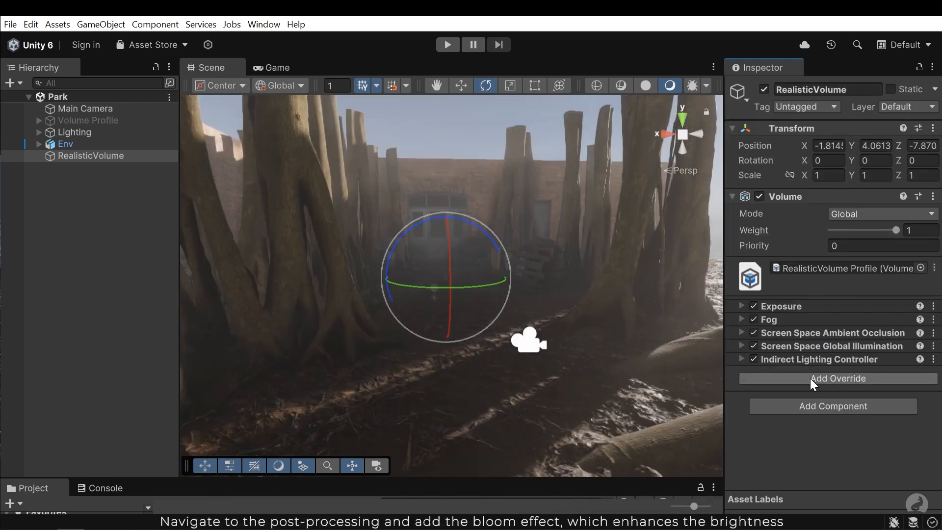
{"action": "left_click", "coordinate": [815, 378]}
{"action": "left_click", "coordinate": [785, 228]}
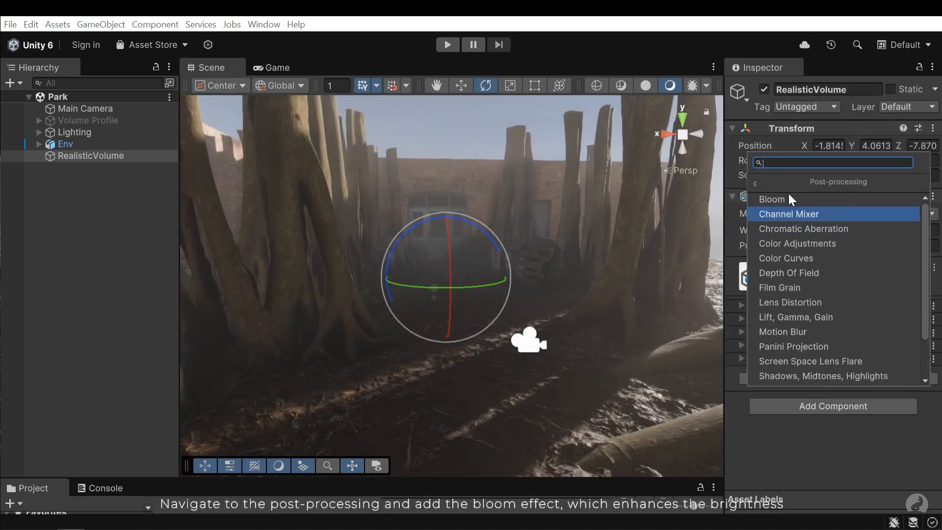
{"action": "left_click", "coordinate": [823, 199]}
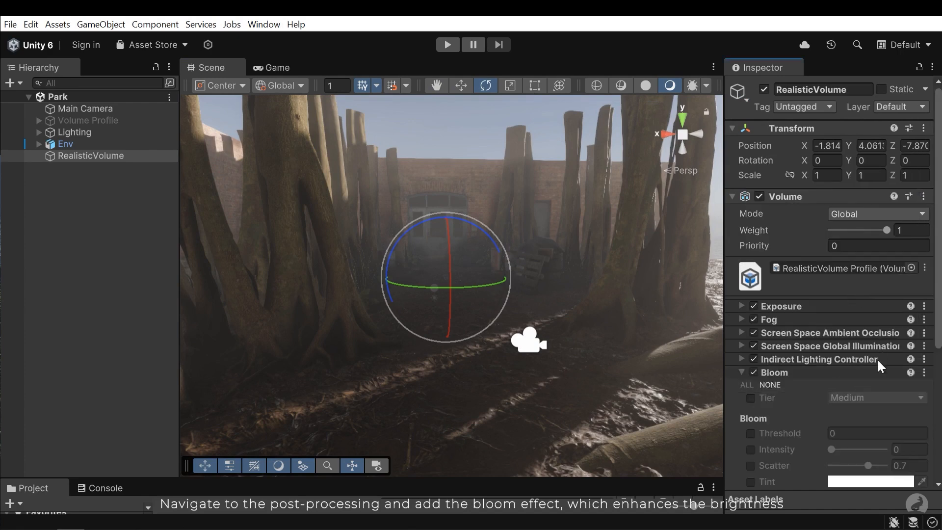
Override the Bloom effect's quality Tier with High
{"action": "scroll", "coordinate": [879, 351], "scroll_direction": "down", "scroll_amount": 3}
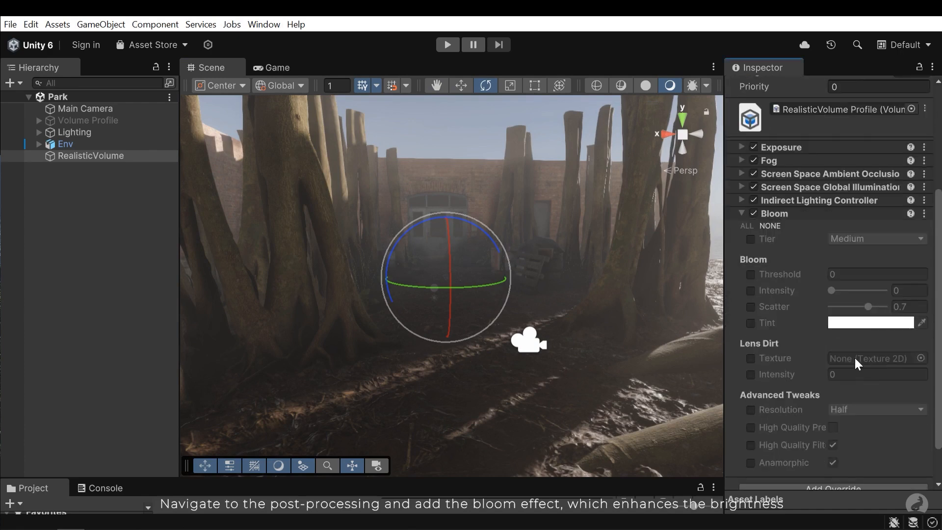
{"action": "left_click", "coordinate": [751, 239]}
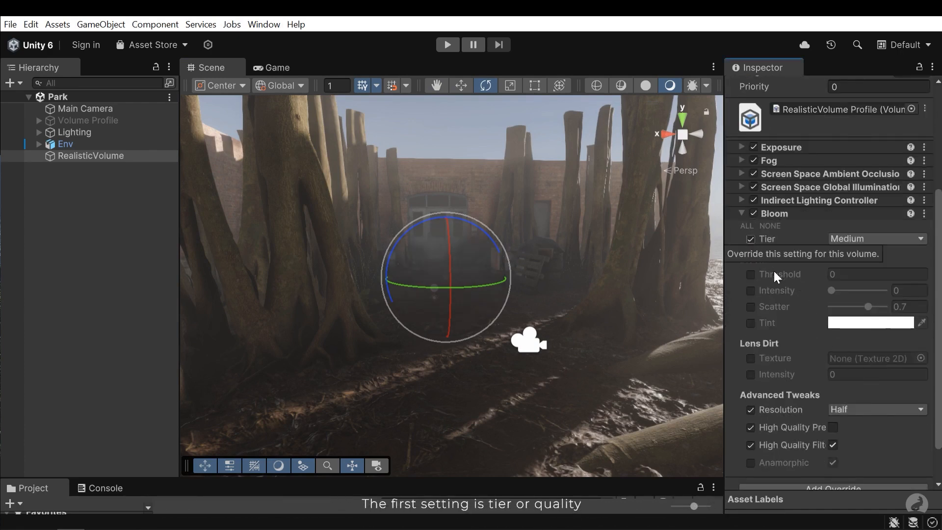
{"action": "scroll", "coordinate": [802, 296], "scroll_direction": "down", "scroll_amount": 2}
{"action": "left_click", "coordinate": [829, 197]}
{"action": "left_click", "coordinate": [861, 257]}
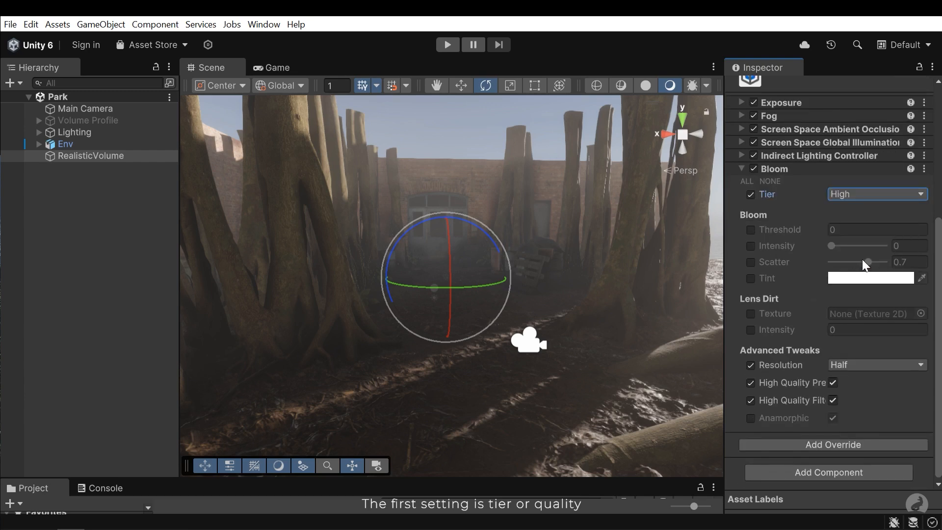
Enable the Bloom's Threshold override at 0 and override its Intensity with 0.15
{"action": "right_click_drag", "start_coordinate": [623, 238], "coordinate": [733, 230]}
{"action": "left_click", "coordinate": [751, 230]}
{"action": "left_click", "coordinate": [750, 246]}
{"action": "left_click_drag", "start_coordinate": [831, 245], "coordinate": [868, 256]}
{"action": "right_click_drag", "start_coordinate": [354, 343], "coordinate": [405, 330]}
{"action": "left_click_drag", "start_coordinate": [785, 246], "coordinate": [774, 273]}
{"action": "mouse_move", "coordinate": [832, 247]}
{"action": "left_mouse_down"}
{"action": "mouse_move", "coordinate": [840, 257]}
{"action": "mouse_move", "coordinate": [833, 242]}
{"action": "left_mouse_up"}
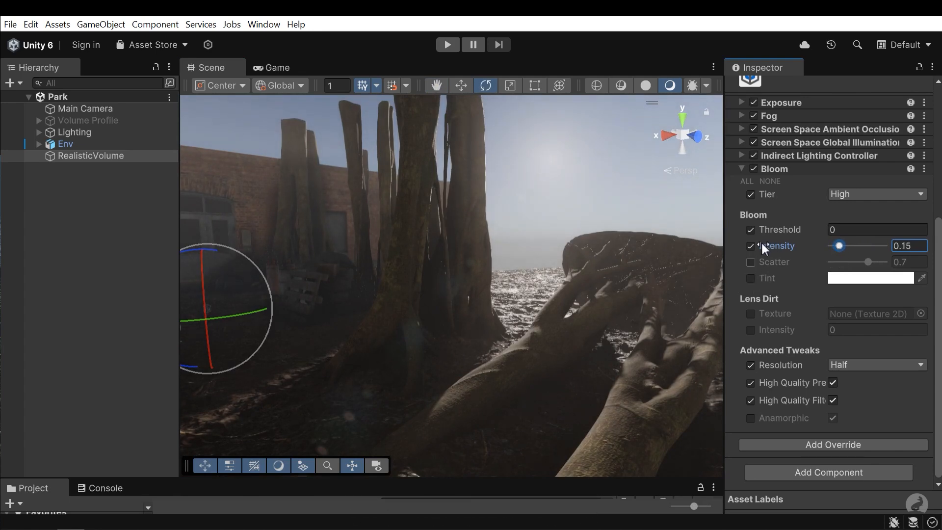
{"action": "left_click", "coordinate": [769, 230]}
{"action": "left_click_drag", "start_coordinate": [666, 236], "coordinate": [374, 225]}
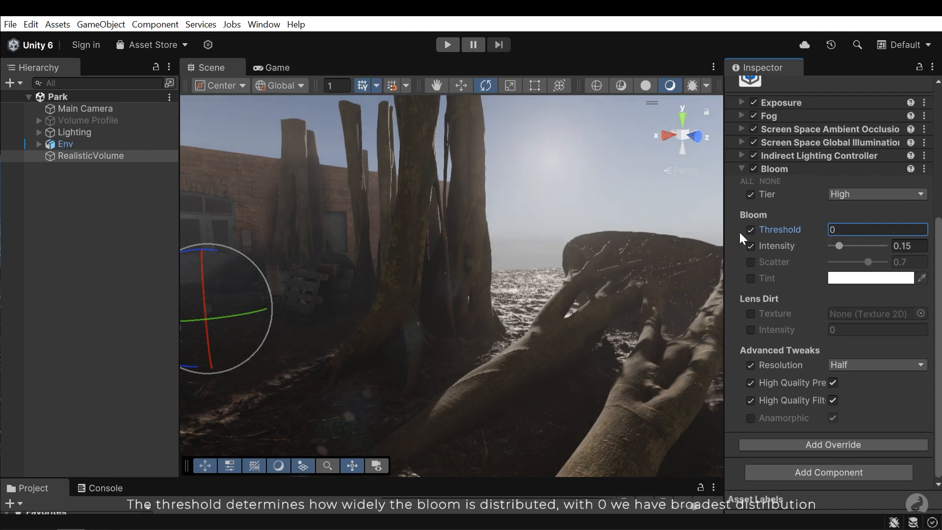
Override the Bloom's Scatter with 0.81 and its Tint with a very pale warm orange
{"action": "left_click", "coordinate": [750, 262]}
{"action": "mouse_move", "coordinate": [868, 262]}
{"action": "left_mouse_down"}
{"action": "mouse_move", "coordinate": [876, 262]}
{"action": "mouse_move", "coordinate": [852, 260]}
{"action": "mouse_move", "coordinate": [885, 268]}
{"action": "mouse_move", "coordinate": [874, 263]}
{"action": "left_mouse_up"}
{"action": "left_click", "coordinate": [750, 278]}
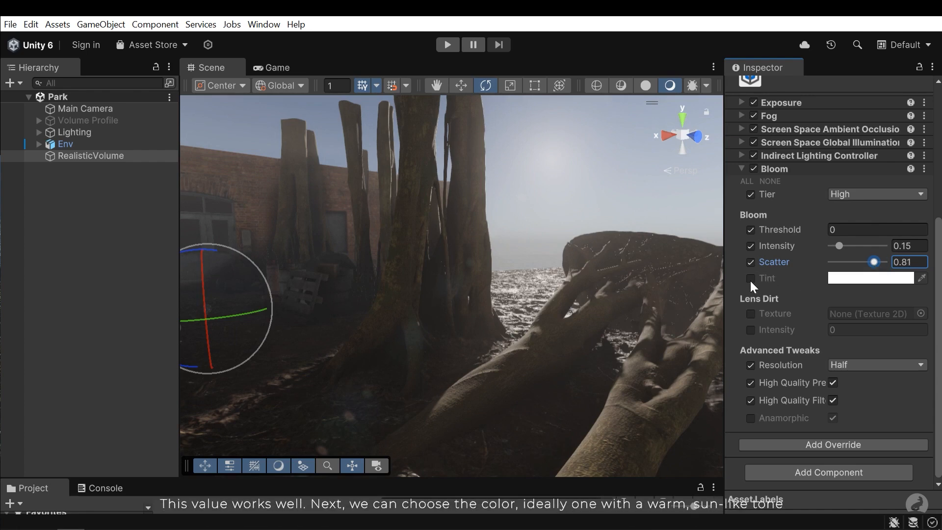
{"action": "left_click", "coordinate": [837, 278]}
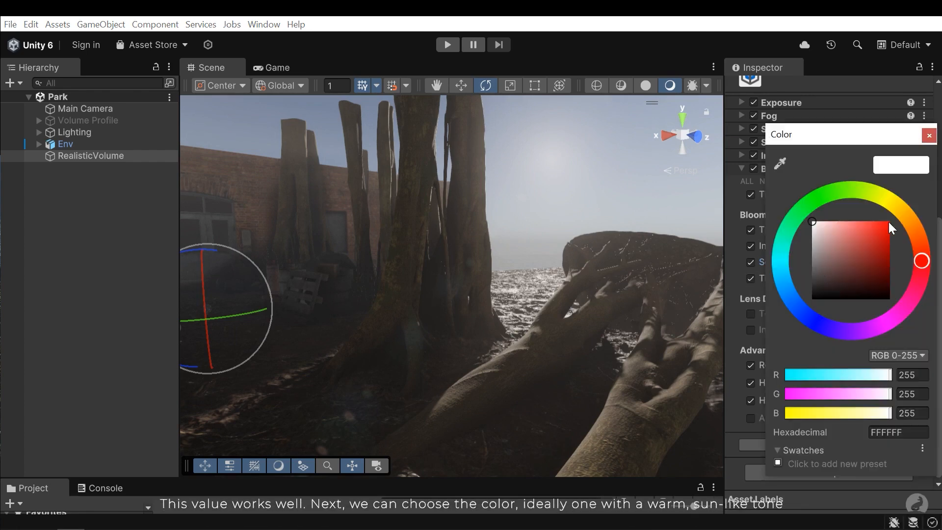
{"action": "left_click", "coordinate": [905, 219]}
{"action": "left_click", "coordinate": [823, 222]}
{"action": "left_click", "coordinate": [929, 135]}
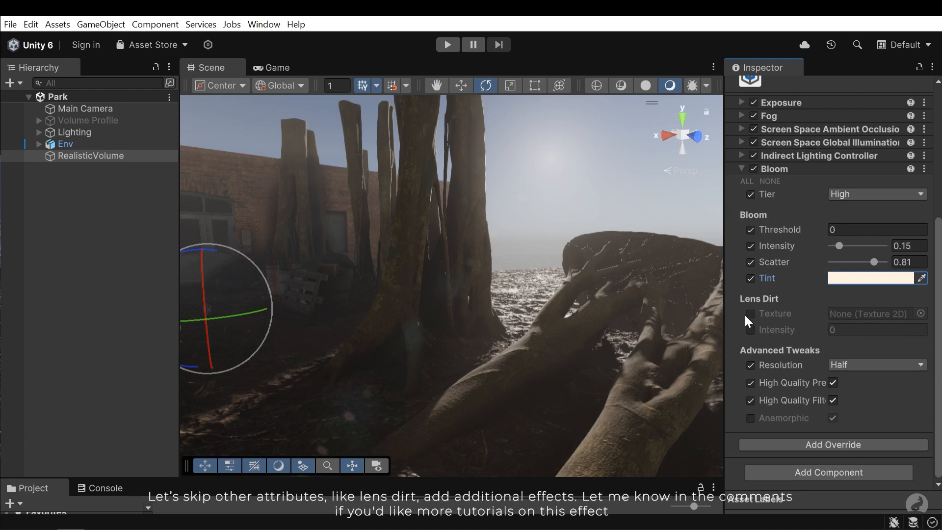
Collapse the Bloom settings and add a Chromatic Aberration post-processing override to the RealisticVolume profile
{"action": "right_click_drag", "start_coordinate": [478, 299], "coordinate": [452, 297]}
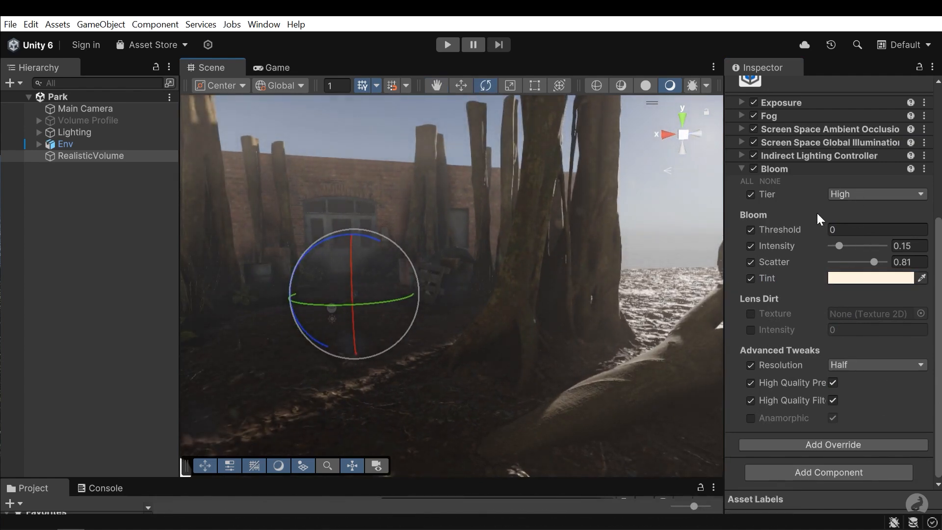
{"action": "left_click", "coordinate": [790, 169]}
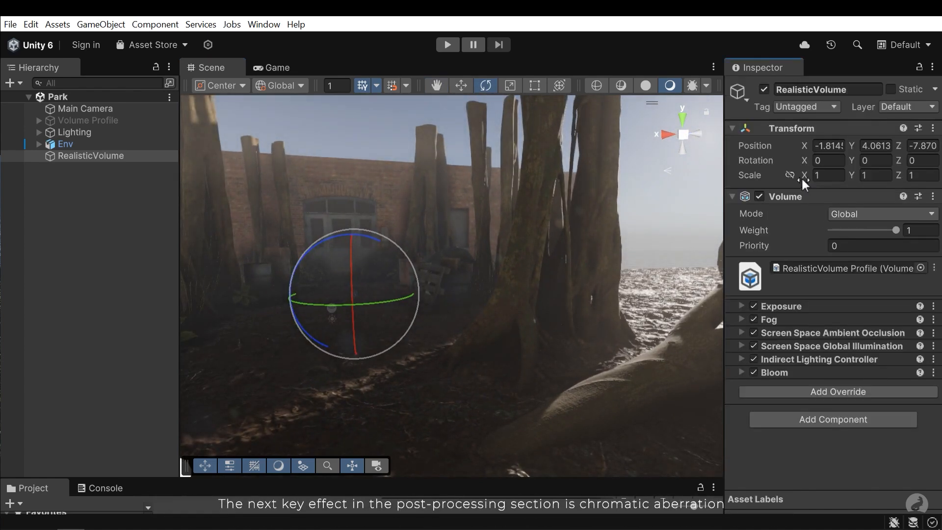
{"action": "left_click", "coordinate": [830, 392]}
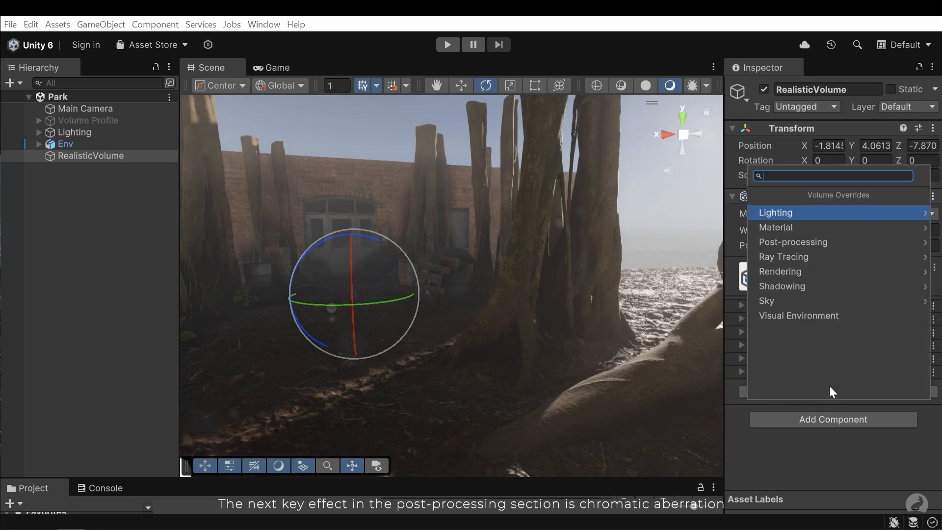
{"action": "left_click", "coordinate": [802, 240]}
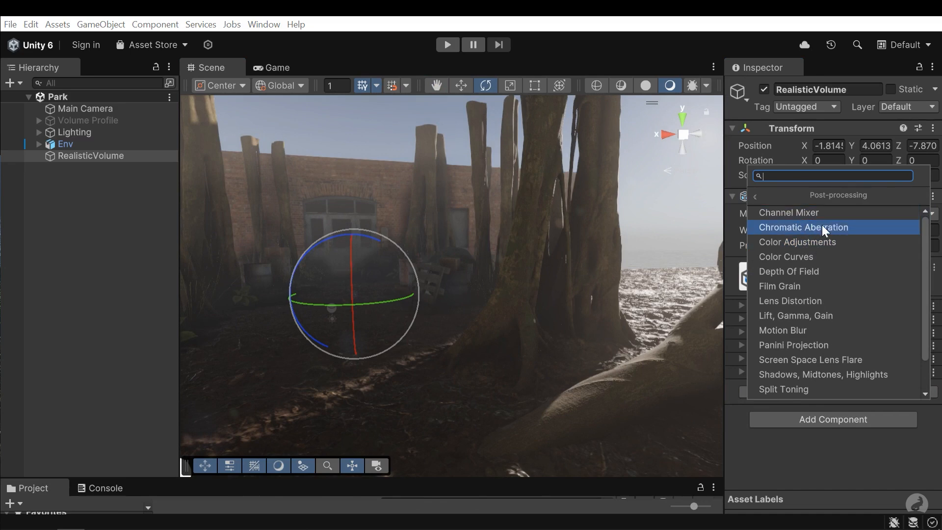
{"action": "left_click", "coordinate": [794, 229]}
Override the Chromatic Aberration's Intensity with 0.17 and its quality Tier with High
{"action": "scroll", "coordinate": [491, 300], "scroll_direction": "down", "scroll_amount": 3}
{"action": "right_click_drag", "start_coordinate": [484, 299], "coordinate": [465, 296]}
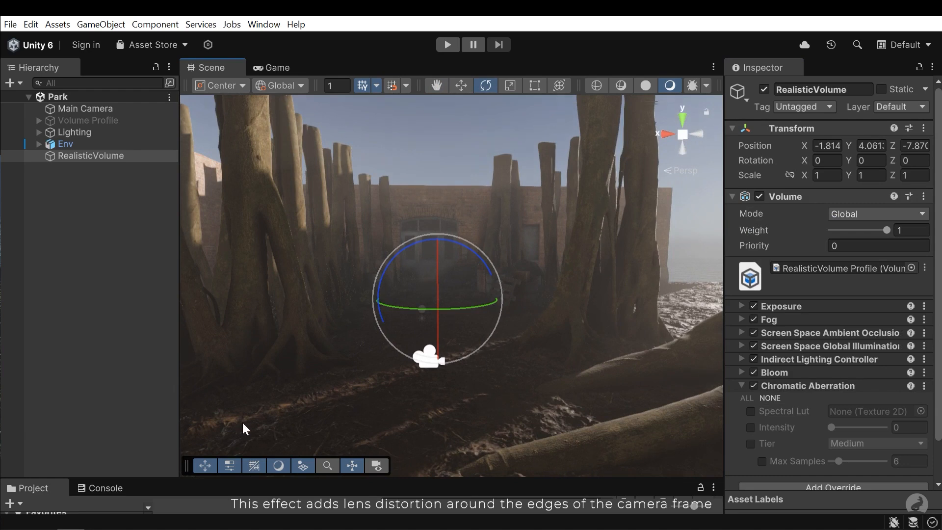
{"action": "scroll", "coordinate": [793, 409], "scroll_direction": "down", "scroll_amount": 2}
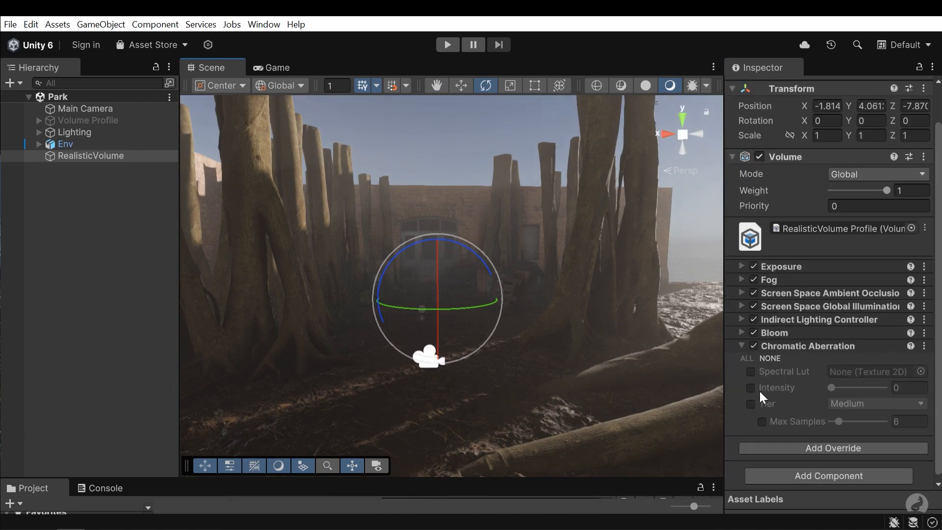
{"action": "left_click", "coordinate": [750, 388]}
{"action": "mouse_move", "coordinate": [838, 390]}
{"action": "left_mouse_down"}
{"action": "mouse_move", "coordinate": [900, 400]}
{"action": "mouse_move", "coordinate": [833, 385]}
{"action": "mouse_move", "coordinate": [841, 388]}
{"action": "left_mouse_up"}
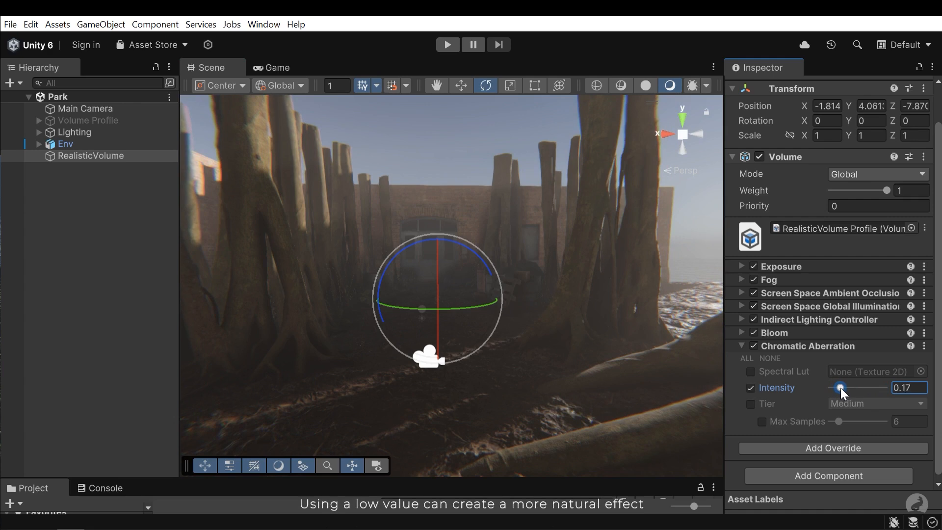
{"action": "left_click", "coordinate": [864, 403]}
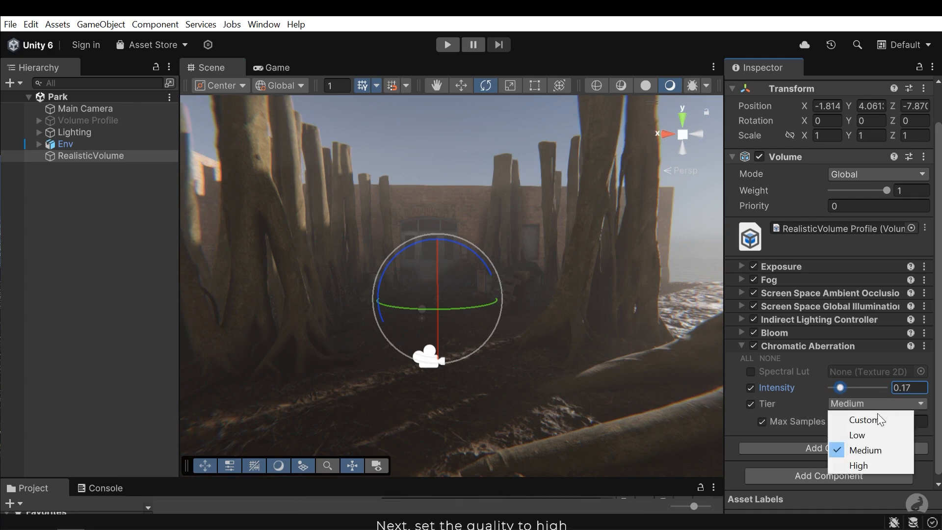
{"action": "left_click", "coordinate": [859, 465]}
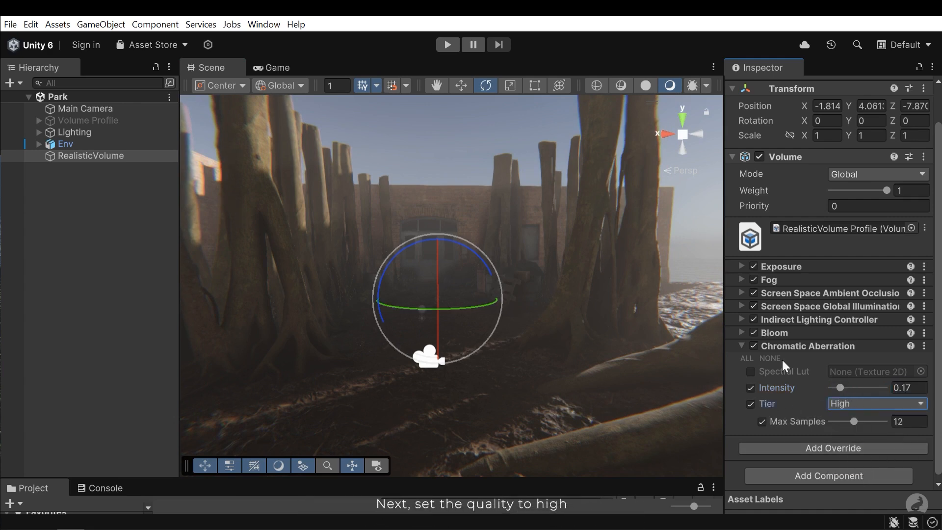
Compare the scene with the Chromatic Aberration override off and on
{"action": "left_click", "coordinate": [753, 346]}
{"action": "left_click", "coordinate": [753, 346]}
{"action": "left_click", "coordinate": [754, 346]}
{"action": "left_click", "coordinate": [754, 346]}
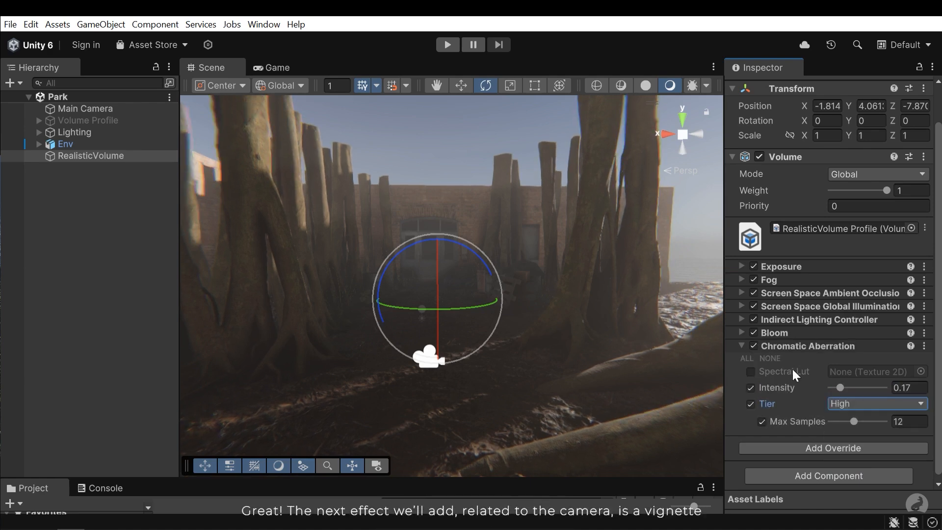
Collapse the Chromatic Aberration settings and add a Vignette post-processing override to the RealisticVolume profile
{"action": "left_click", "coordinate": [815, 345]}
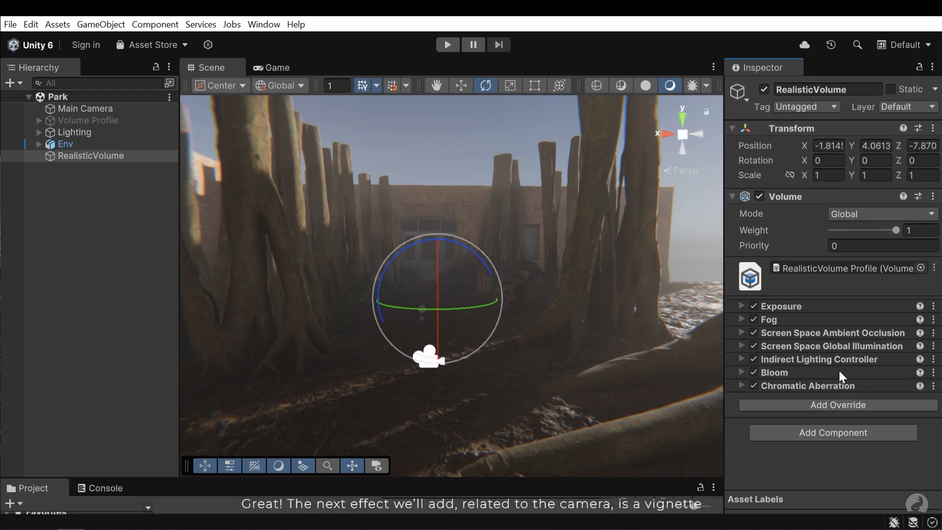
{"action": "left_click", "coordinate": [817, 402]}
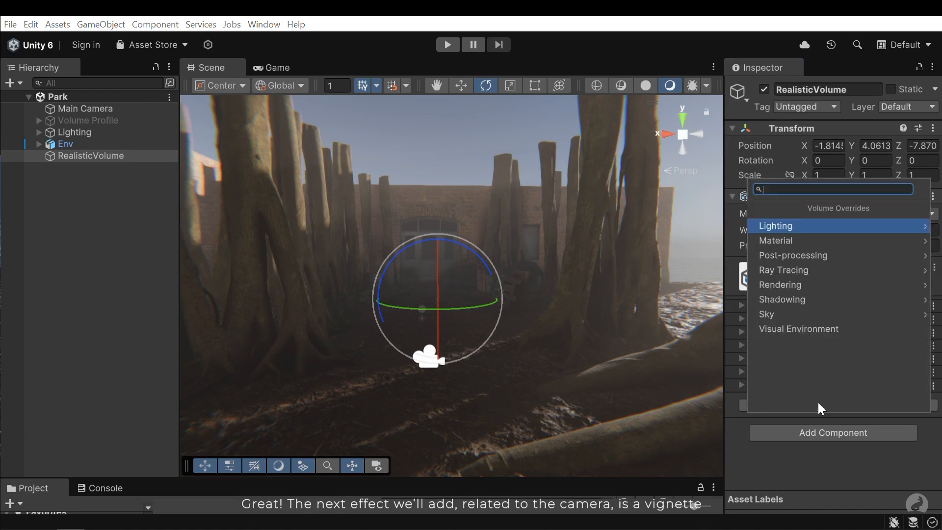
{"action": "left_click", "coordinate": [803, 253]}
{"action": "scroll", "coordinate": [817, 284], "scroll_direction": "down", "scroll_amount": 2}
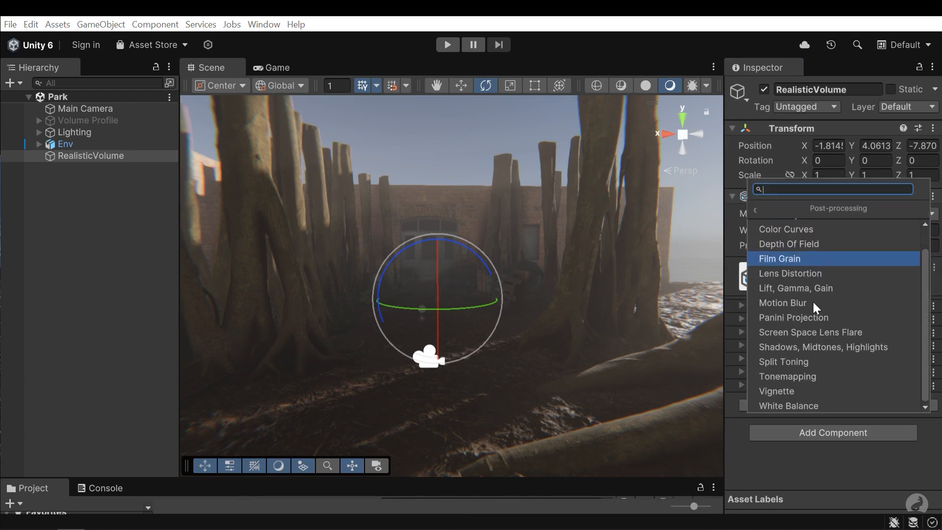
{"action": "left_click", "coordinate": [802, 390]}
Override the Vignette's Intensity with 0.48 and enable its Smoothness and Roundness overrides, undoing the trial adjustments
{"action": "scroll", "coordinate": [835, 405], "scroll_direction": "down", "scroll_amount": 3}
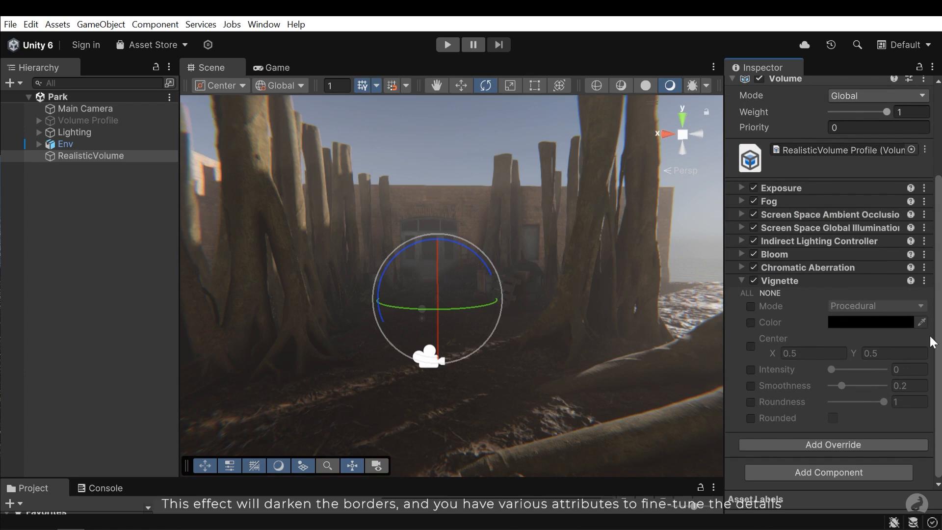
{"action": "left_click", "coordinate": [751, 370]}
{"action": "left_click_drag", "start_coordinate": [830, 369], "coordinate": [880, 379]}
{"action": "left_click", "coordinate": [751, 386]}
{"action": "left_click", "coordinate": [751, 402]}
{"action": "key", "text": "ctrl+z"}
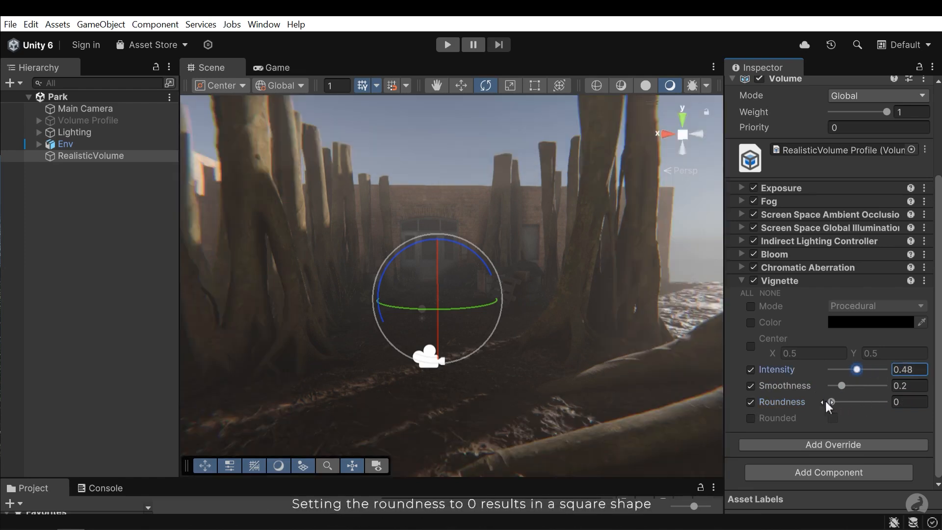
{"action": "key", "text": "ctrl+z"}
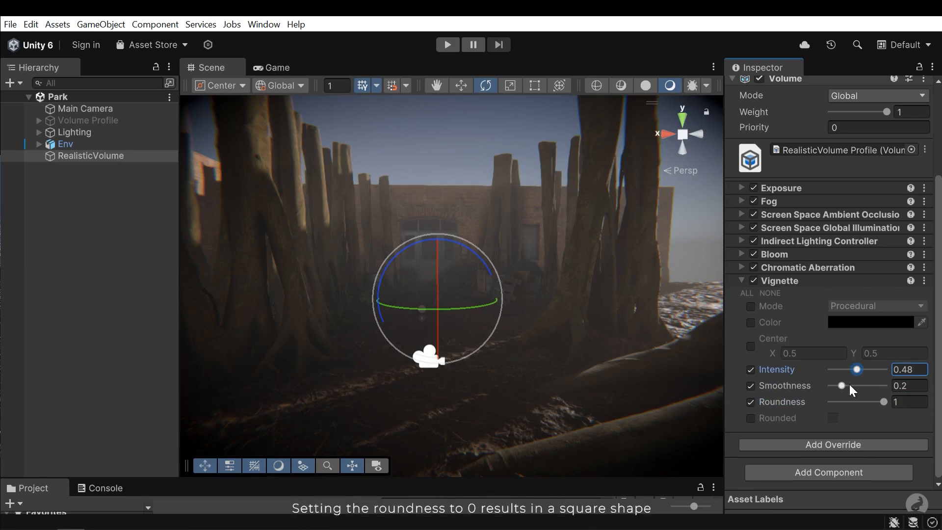
Enable the Vignette's Color override, trying red FF0000 and setting it back to black 000000
{"action": "left_click", "coordinate": [750, 322]}
{"action": "left_click", "coordinate": [840, 323]}
{"action": "left_click_drag", "start_coordinate": [852, 310], "coordinate": [917, 252]}
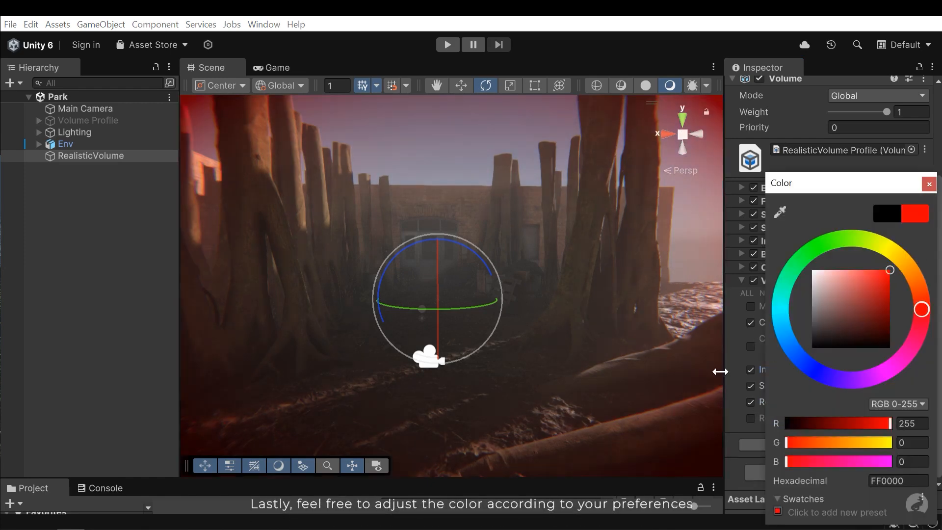
{"action": "left_click_drag", "start_coordinate": [863, 290], "coordinate": [743, 403]}
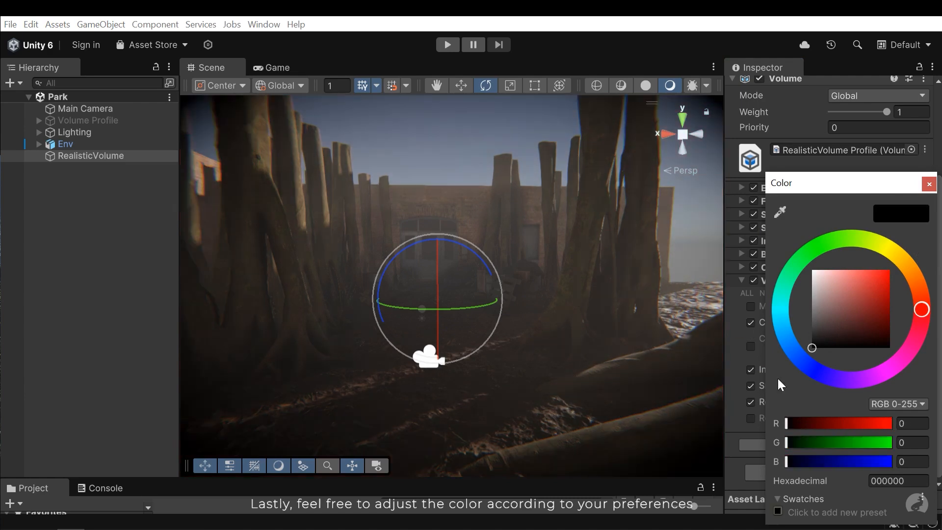
{"action": "left_click", "coordinate": [927, 186]}
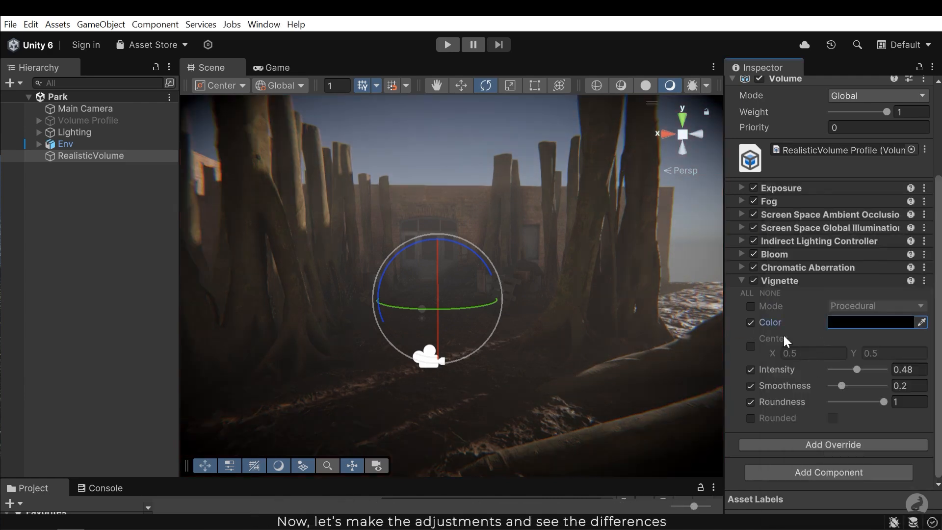
Set the Vignette's Intensity to 0.23 and compare the scene with the effect off and on
{"action": "left_click", "coordinate": [755, 281]}
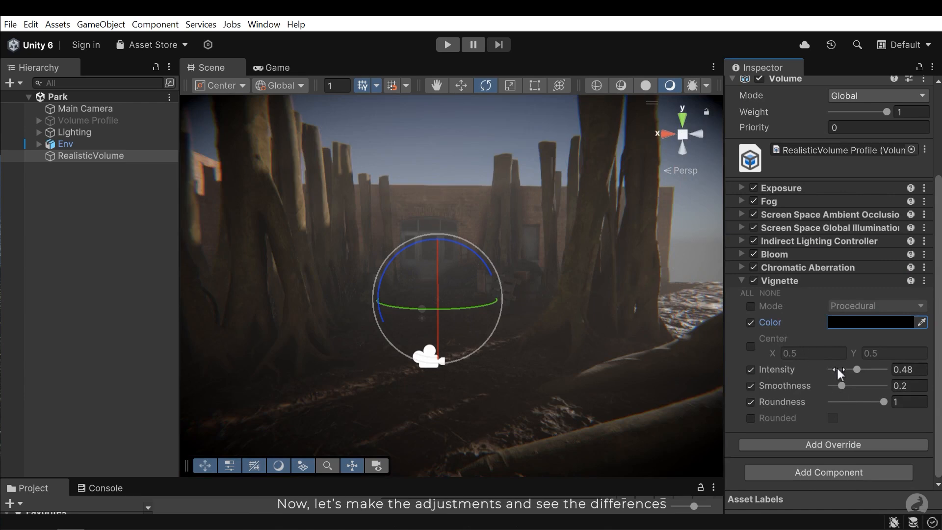
{"action": "left_click_drag", "start_coordinate": [861, 370], "coordinate": [843, 371]}
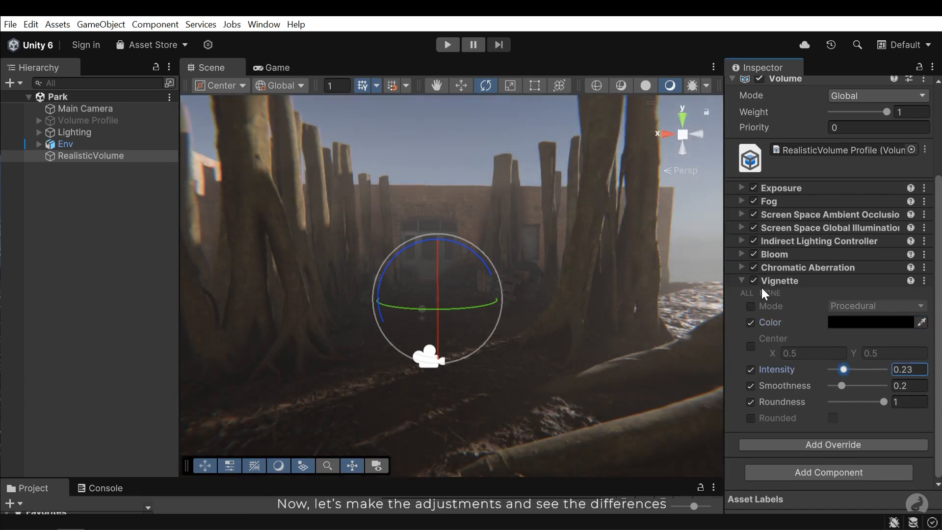
{"action": "left_click", "coordinate": [753, 281]}
{"action": "left_click", "coordinate": [753, 280]}
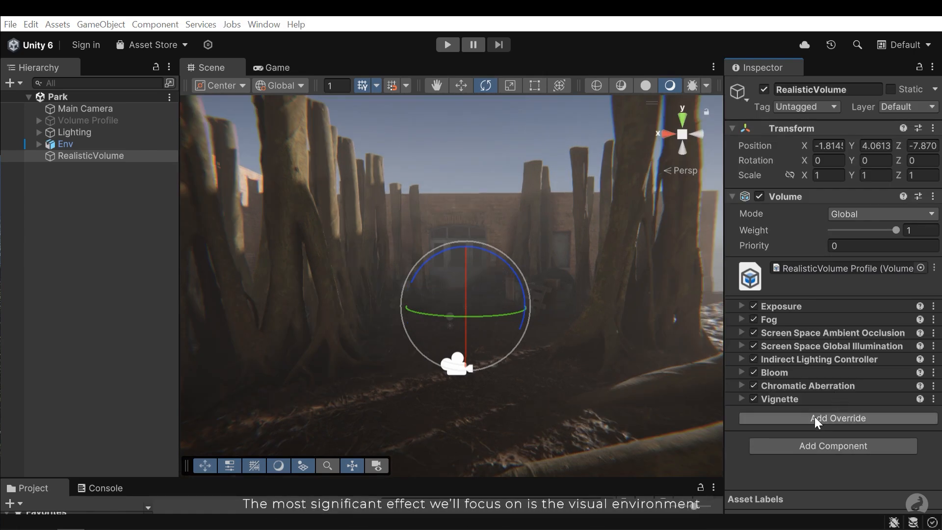
Add a Visual Environment override to the RealisticVolume profile
{"action": "left_click", "coordinate": [815, 417]}
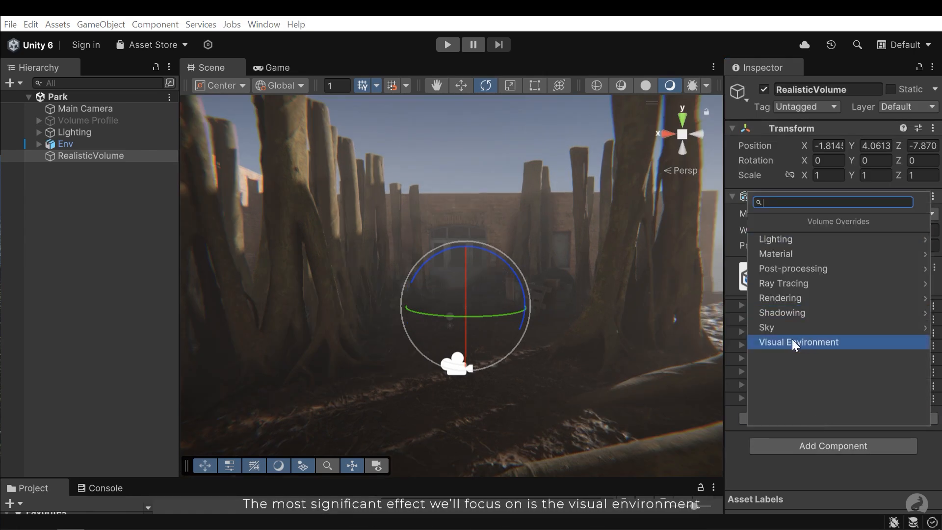
{"action": "left_click", "coordinate": [820, 341]}
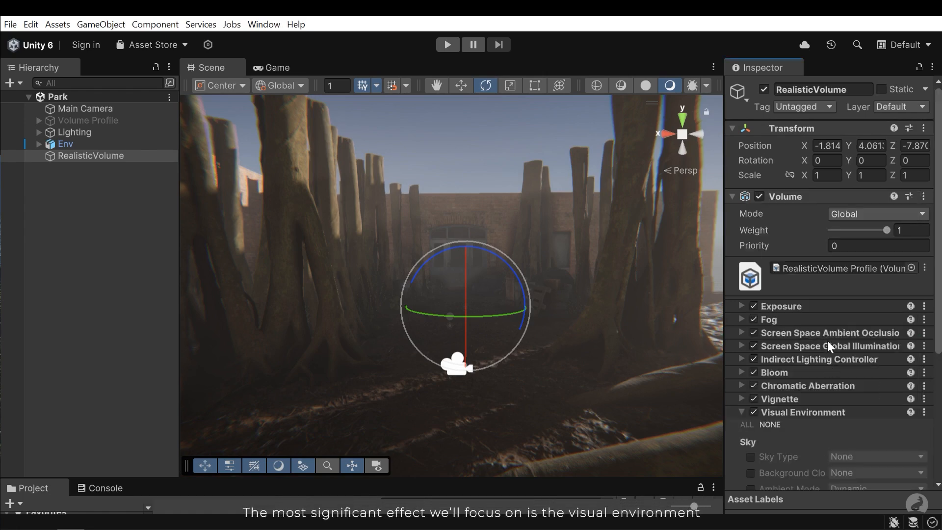
{"action": "scroll", "coordinate": [834, 353], "scroll_direction": "down", "scroll_amount": 5}
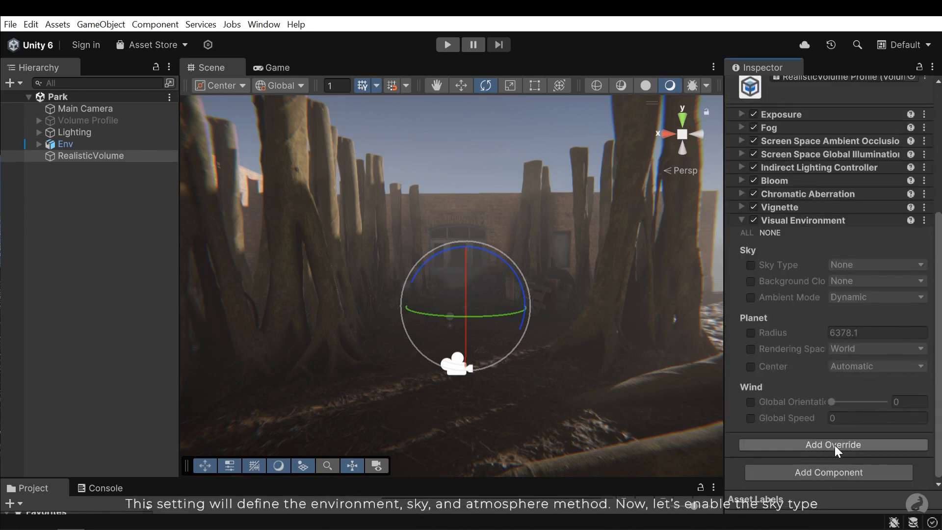
Enable the Visual Environment's Sky Type override and set it to Physically Based Sky
{"action": "left_click", "coordinate": [751, 265]}
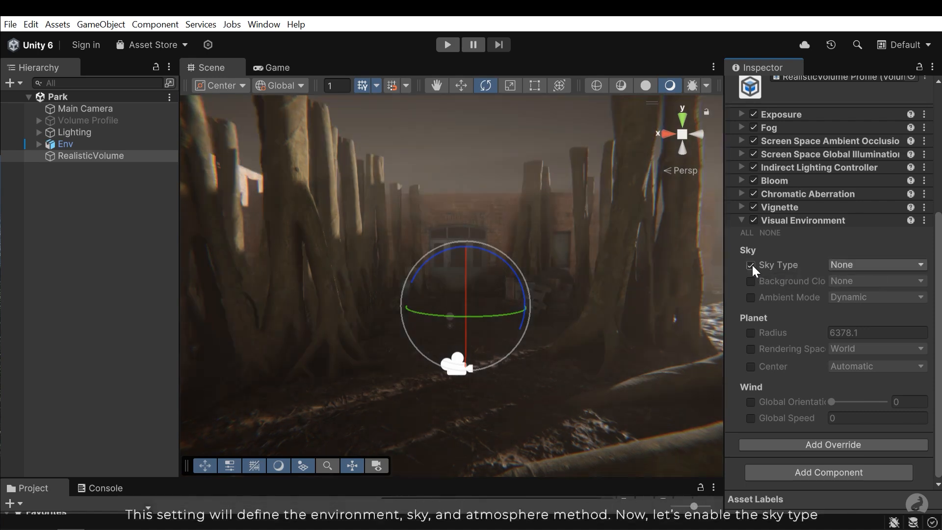
{"action": "left_click", "coordinate": [852, 263]}
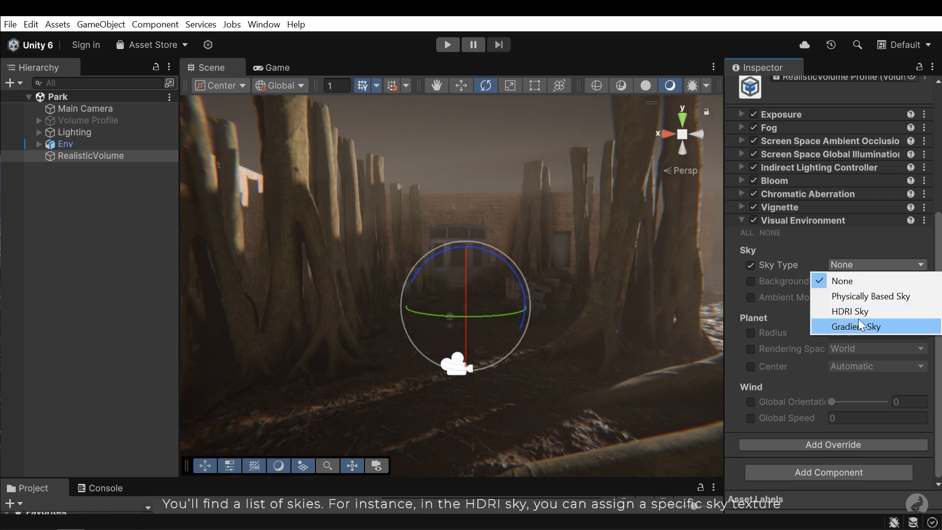
{"action": "left_click", "coordinate": [763, 429]}
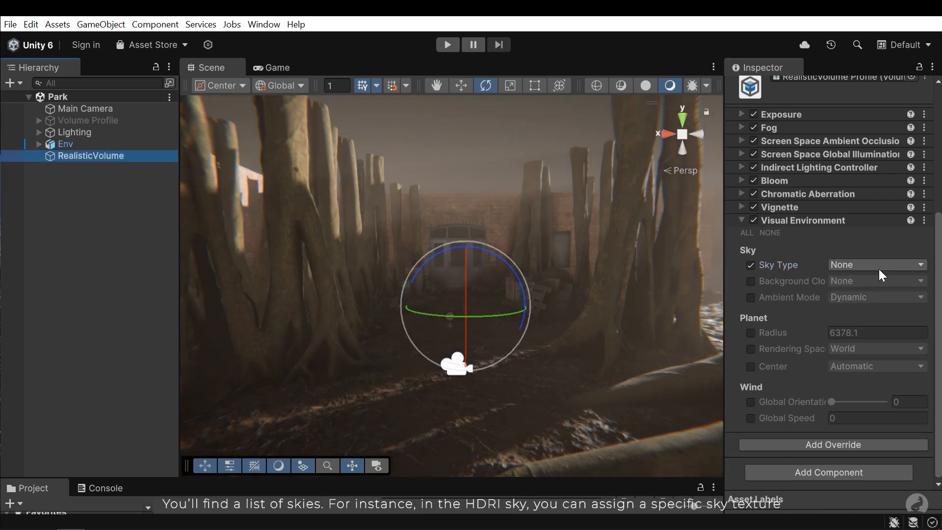
{"action": "left_click", "coordinate": [875, 266]}
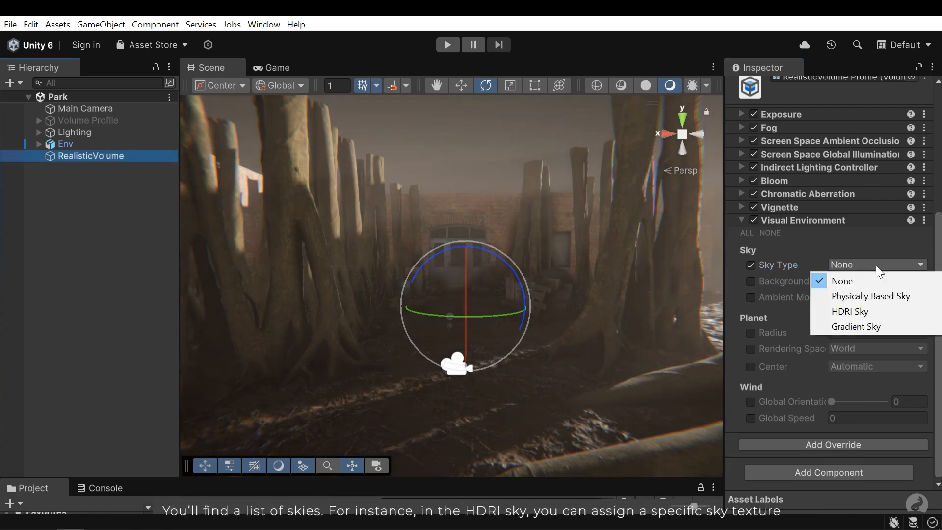
{"action": "left_click", "coordinate": [858, 297]}
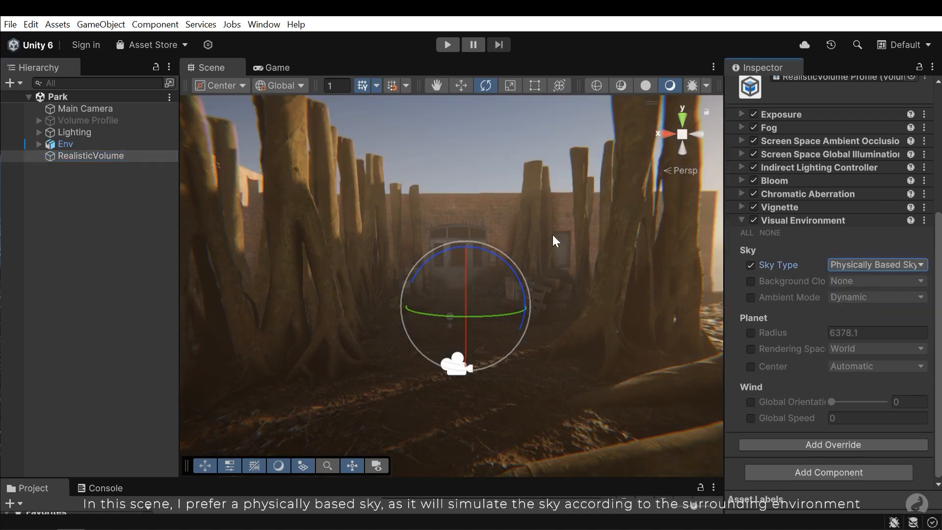
Look around the scene and compare it with the Visual Environment override off and on
{"action": "right_click_drag", "start_coordinate": [656, 260], "coordinate": [812, 284]}
{"action": "left_click", "coordinate": [753, 219]}
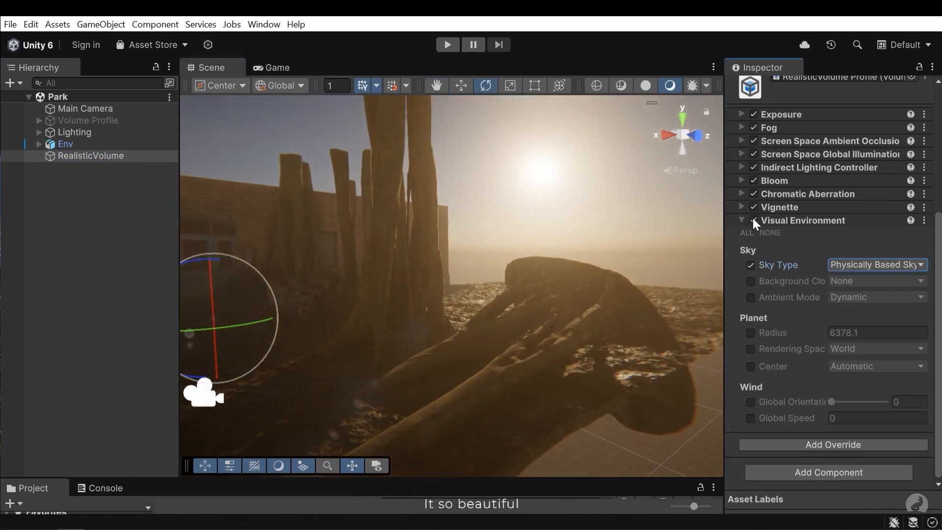
{"action": "key", "text": "ctrl+z"}
{"action": "mouse_move", "coordinate": [594, 292]}
{"action": "middle_mouse_down"}
{"action": "mouse_move", "coordinate": [618, 295]}
{"action": "mouse_move", "coordinate": [590, 291]}
{"action": "middle_mouse_up"}
{"action": "right_click_drag", "start_coordinate": [589, 291], "coordinate": [515, 300]}
Enable the Background Clouds override, set it to Cloud Layer, and compare the sky by undoing and redoing the change
{"action": "left_click", "coordinate": [751, 281]}
{"action": "left_click", "coordinate": [861, 281]}
{"action": "left_click", "coordinate": [864, 312]}
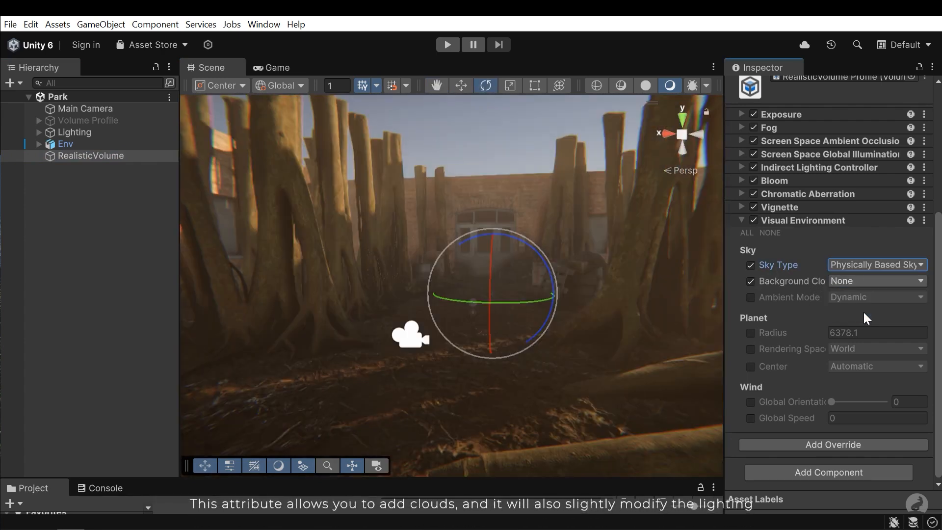
{"action": "right_click_drag", "start_coordinate": [505, 269], "coordinate": [480, 233]}
{"action": "key", "text": "ctrl+z"}
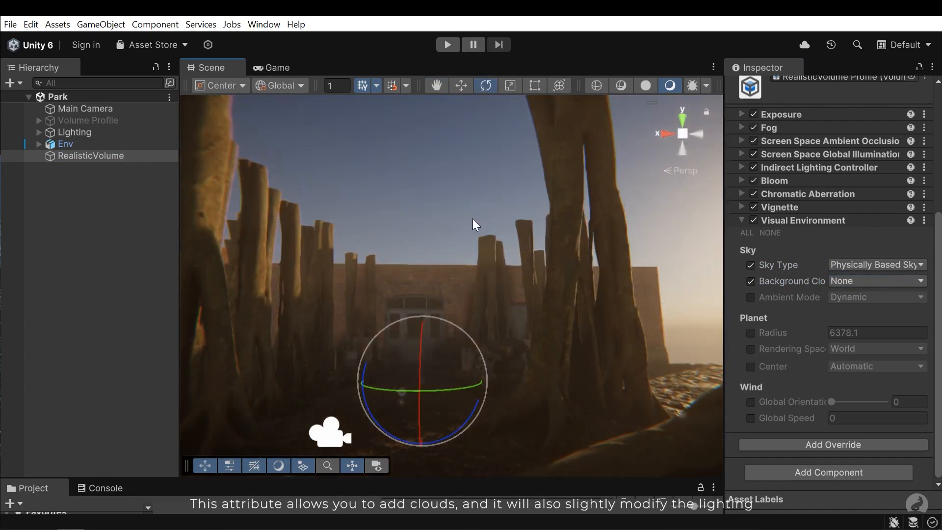
{"action": "key", "text": "ctrl+y"}
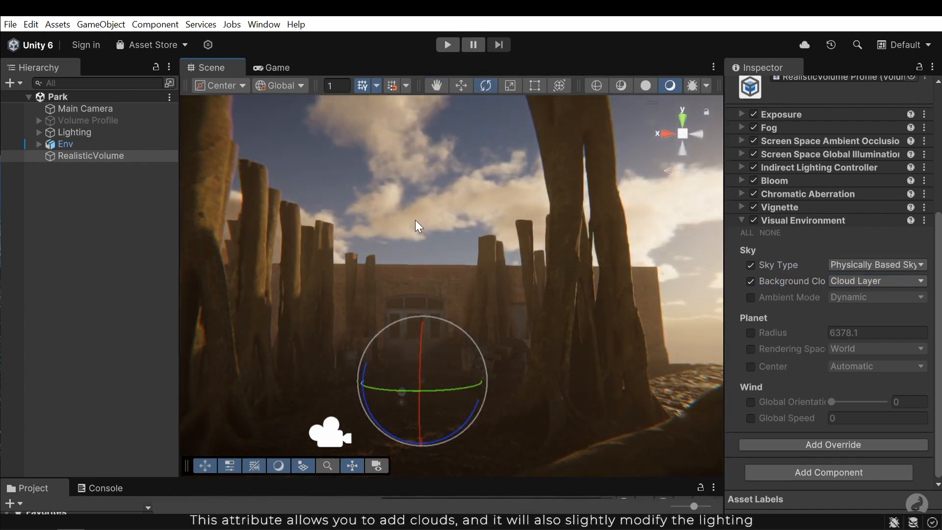
{"action": "right_click_drag", "start_coordinate": [508, 252], "coordinate": [383, 246]}
{"action": "middle_click_drag", "start_coordinate": [383, 246], "coordinate": [410, 255]}
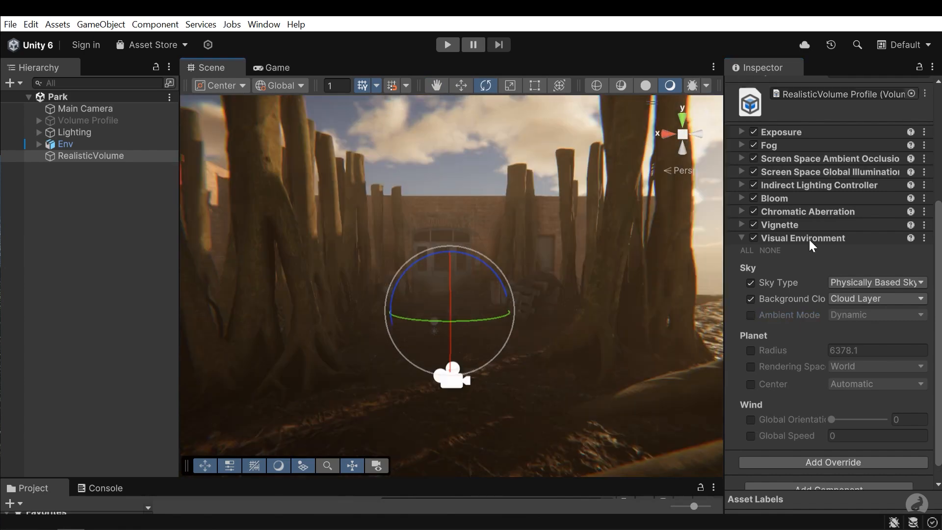
Collapse the Visual Environment settings and add a White Balance post-processing override to the RealisticVolume profile
{"action": "left_click", "coordinate": [803, 238]}
{"action": "right_click_drag", "start_coordinate": [515, 305], "coordinate": [628, 322]}
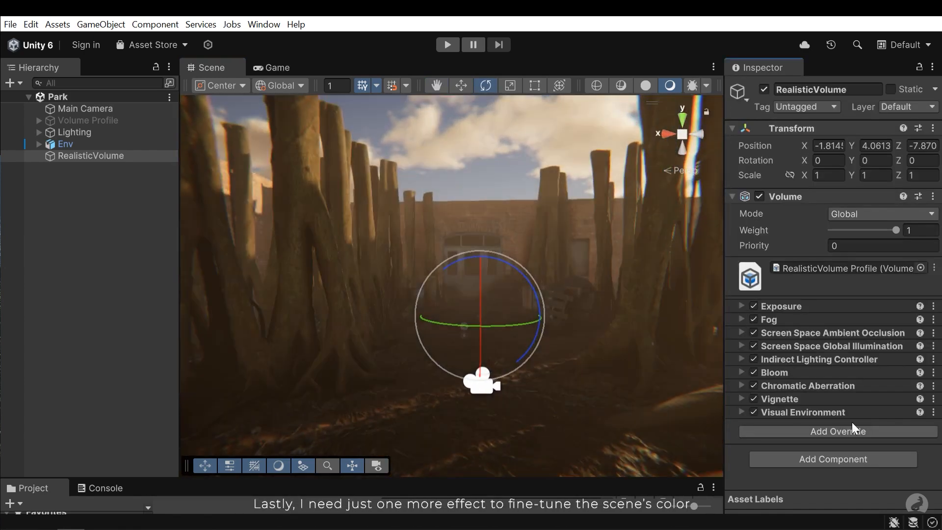
{"action": "left_click", "coordinate": [828, 432]}
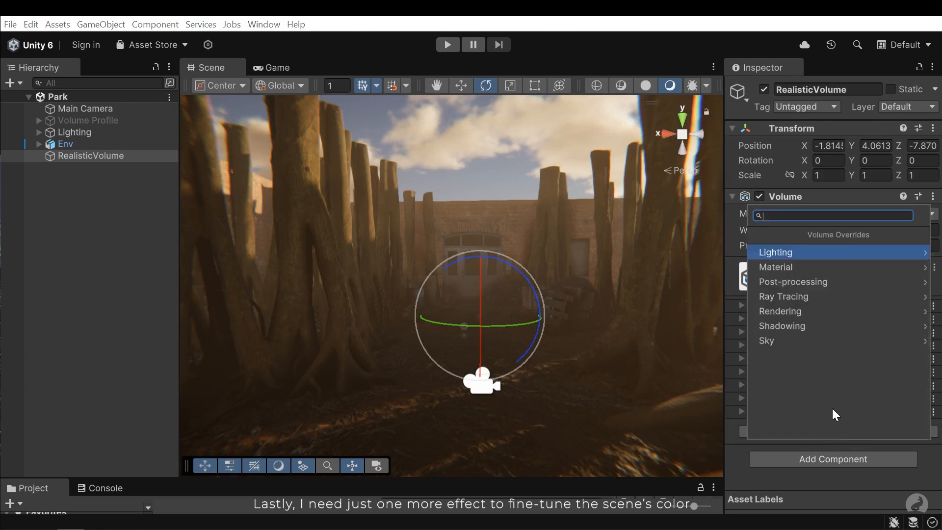
{"action": "left_click", "coordinate": [797, 279]}
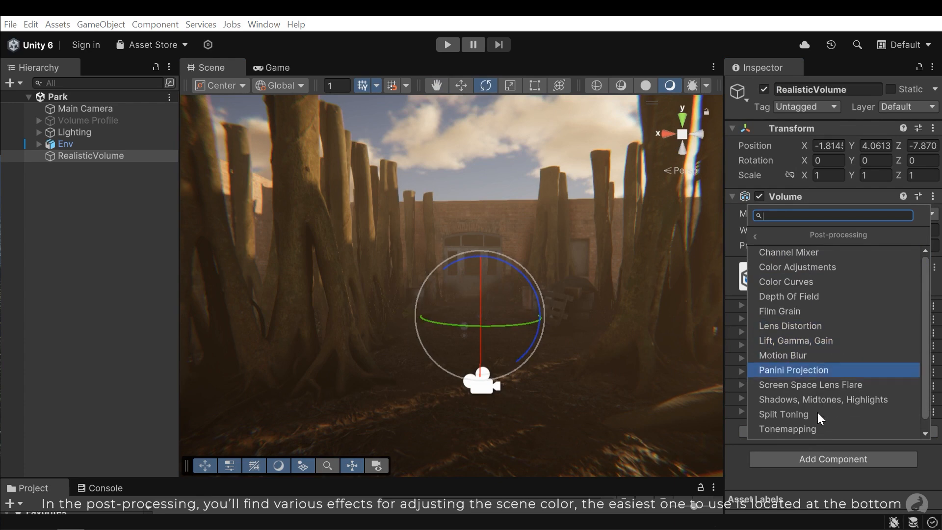
{"action": "scroll", "coordinate": [860, 429], "scroll_direction": "down", "scroll_amount": 1}
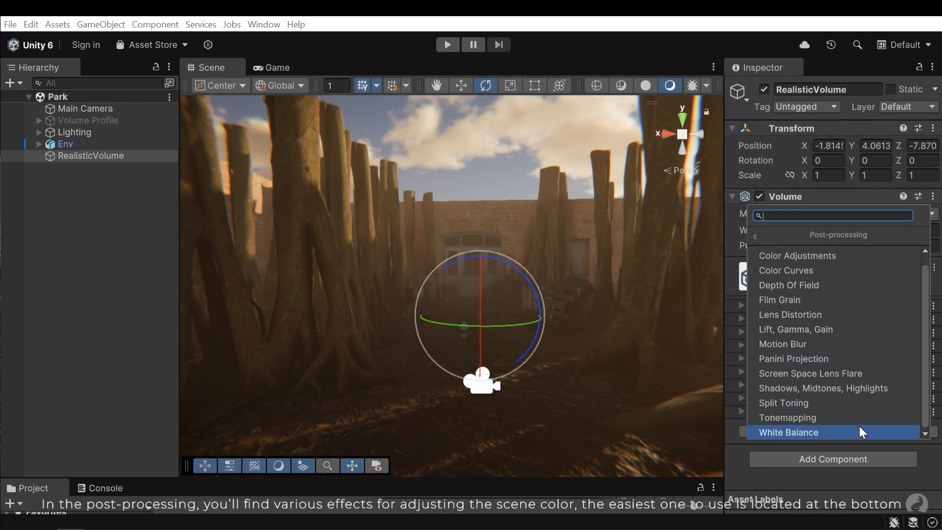
{"action": "left_click", "coordinate": [789, 430]}
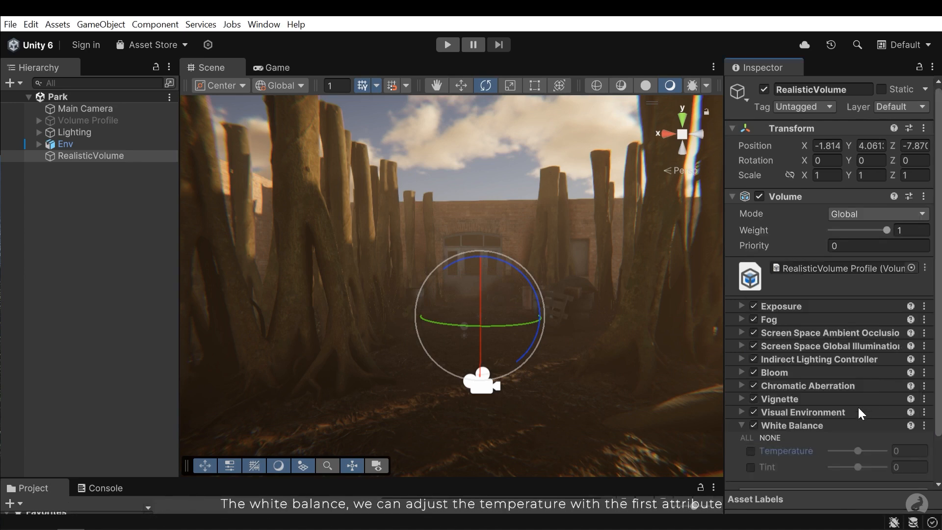
Enable the White Balance Temperature override, try different color temperatures on the scene, and return it to 0
{"action": "scroll", "coordinate": [799, 440], "scroll_direction": "down", "scroll_amount": 2}
{"action": "left_click", "coordinate": [751, 402]}
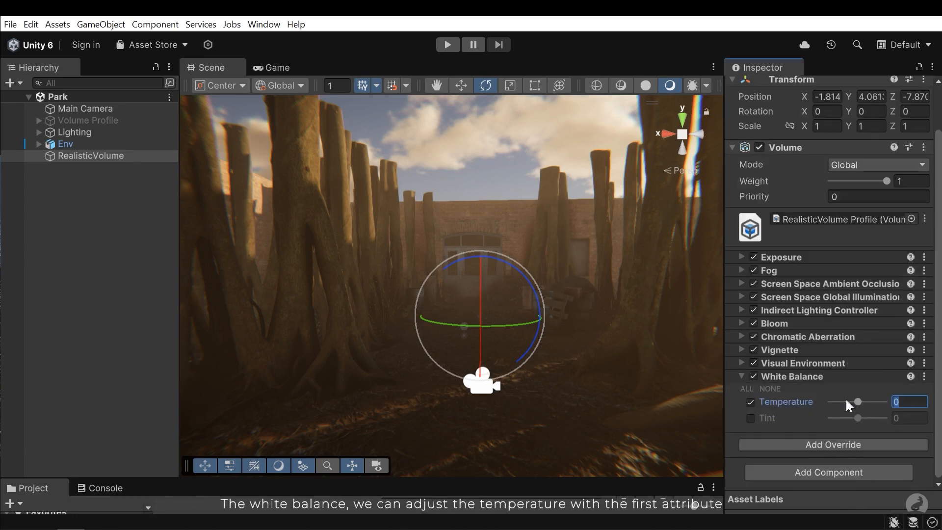
{"action": "mouse_move", "coordinate": [861, 401]}
{"action": "left_mouse_down"}
{"action": "mouse_move", "coordinate": [873, 405]}
{"action": "mouse_move", "coordinate": [847, 406]}
{"action": "left_mouse_up"}
{"action": "right_click_drag", "start_coordinate": [226, 265], "coordinate": [384, 260]}
{"action": "mouse_move", "coordinate": [858, 402]}
{"action": "left_mouse_down"}
{"action": "mouse_move", "coordinate": [867, 407]}
{"action": "mouse_move", "coordinate": [855, 407]}
{"action": "left_mouse_up"}
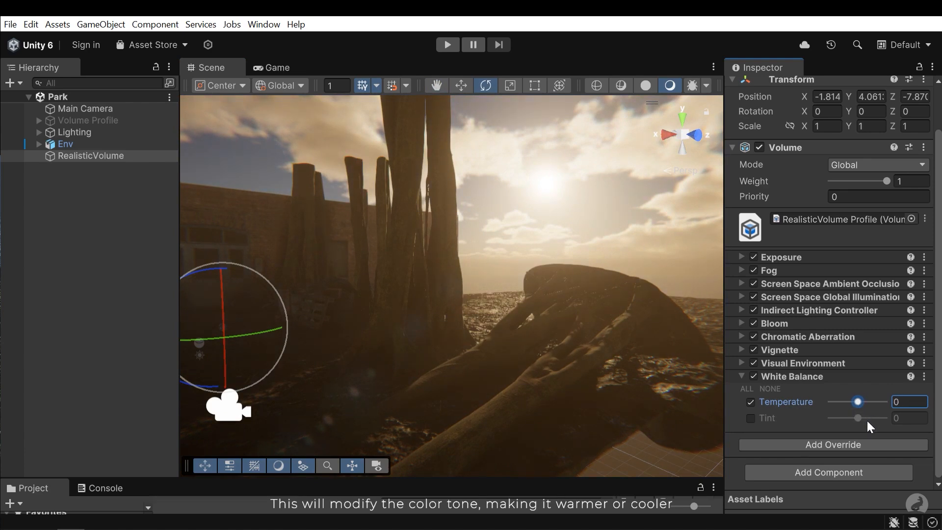
Enable the White Balance Tint override, set it to -26, and compare the scene with White Balance off and on
{"action": "left_click", "coordinate": [750, 419]}
{"action": "mouse_move", "coordinate": [860, 420]}
{"action": "left_mouse_down"}
{"action": "mouse_move", "coordinate": [874, 420]}
{"action": "mouse_move", "coordinate": [841, 420]}
{"action": "mouse_move", "coordinate": [851, 420]}
{"action": "left_mouse_up"}
{"action": "key", "text": "f"}
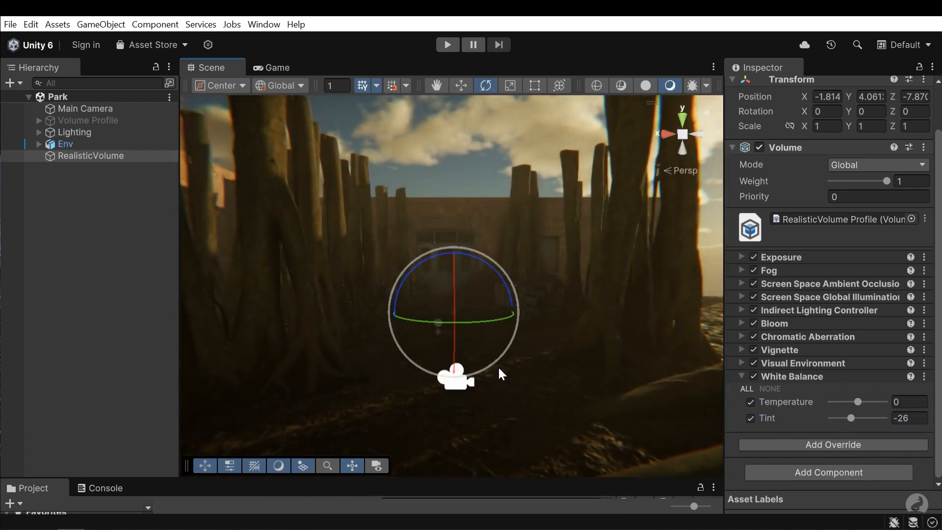
{"action": "left_click", "coordinate": [754, 377]}
{"action": "left_click", "coordinate": [754, 377]}
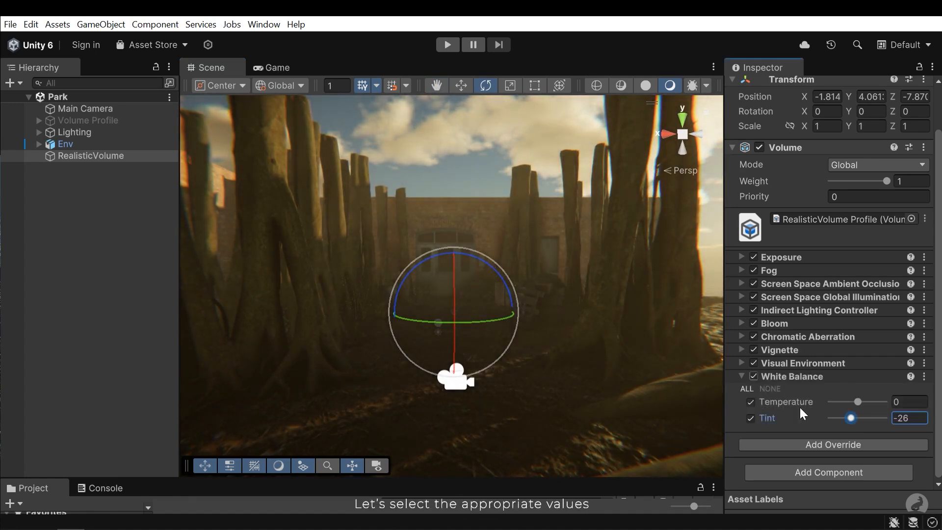
Set the White Balance Tint to -15 and Temperature to -7, comparing the scene with the effect off and on
{"action": "left_click_drag", "start_coordinate": [850, 418], "coordinate": [853, 419]}
{"action": "left_click", "coordinate": [754, 377]}
{"action": "left_click", "coordinate": [754, 377]}
{"action": "left_click_drag", "start_coordinate": [863, 404], "coordinate": [856, 402]}
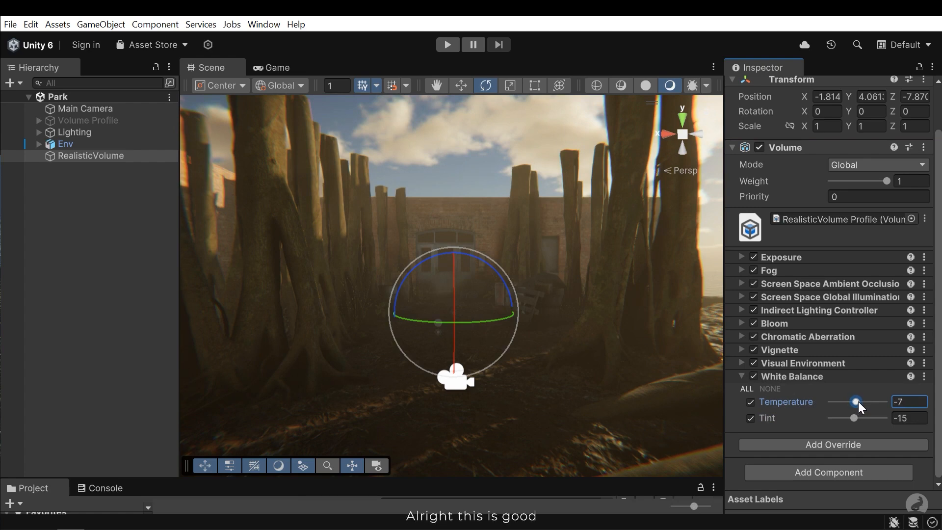
{"action": "left_click", "coordinate": [755, 376]}
{"action": "left_click", "coordinate": [755, 376]}
Compare the scene with the RealisticVolume's whole Volume component off and on from several viewing angles
{"action": "mouse_move", "coordinate": [475, 309]}
{"action": "right_mouse_down"}
{"action": "mouse_move", "coordinate": [591, 326]}
{"action": "mouse_move", "coordinate": [654, 309]}
{"action": "mouse_move", "coordinate": [466, 311]}
{"action": "right_mouse_up"}
{"action": "left_click", "coordinate": [496, 129]}
{"action": "right_click_drag", "start_coordinate": [540, 245], "coordinate": [556, 262]}
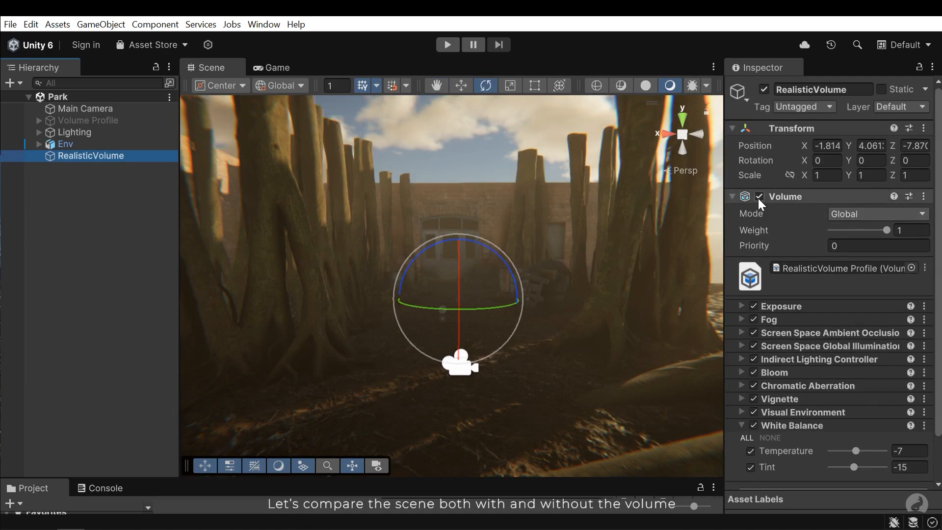
{"action": "left_click", "coordinate": [760, 197]}
{"action": "right_click_drag", "start_coordinate": [561, 286], "coordinate": [410, 266]}
{"action": "left_click", "coordinate": [759, 197]}
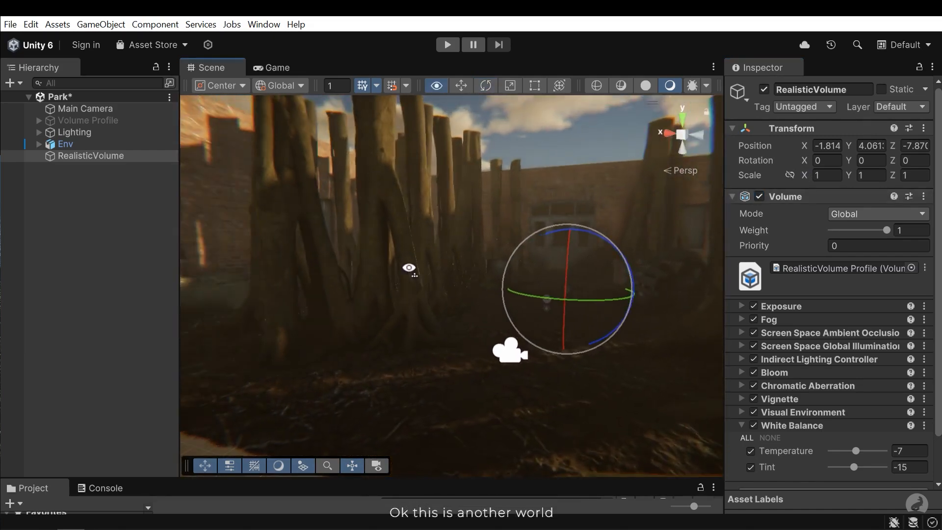